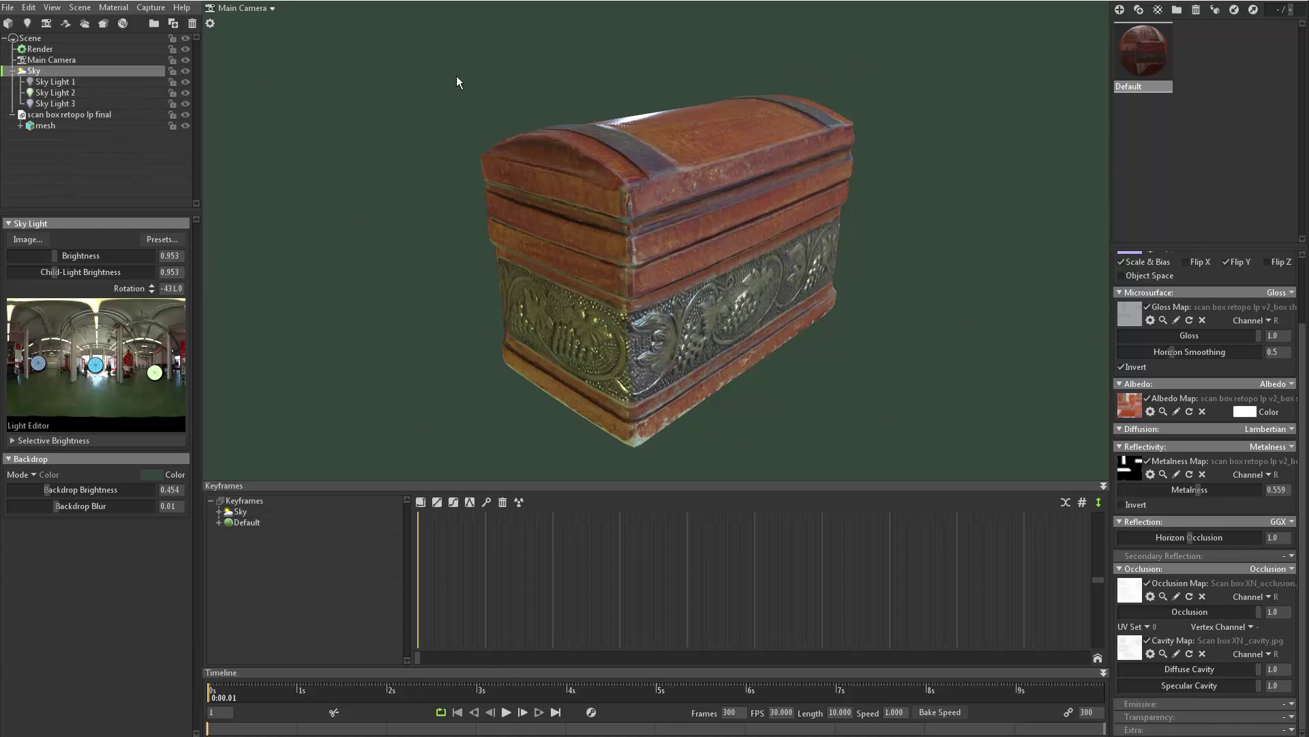
- Select Main Camera in the scene tree to show its lens and post-effect settings
left_click(48, 60)
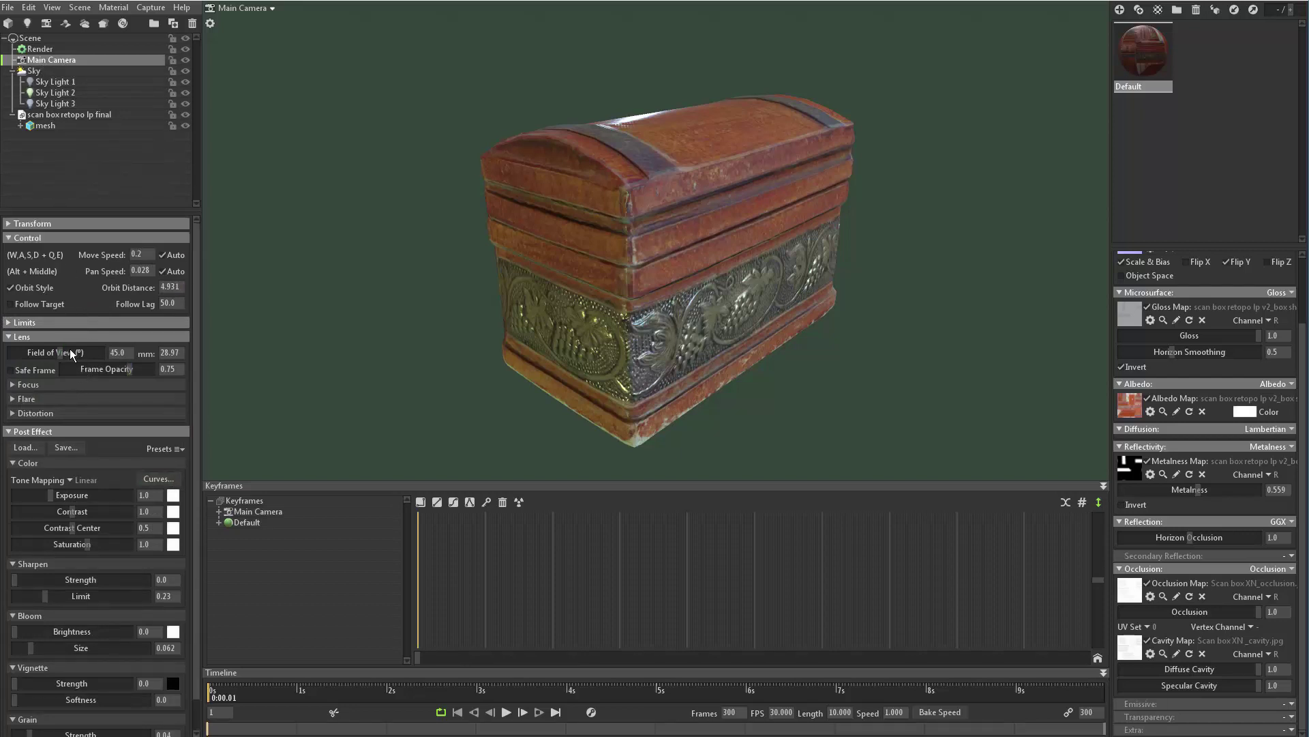
- Check the Render settings, then enable Safe Frame under the Main Camera's Lens
left_click(41, 49)
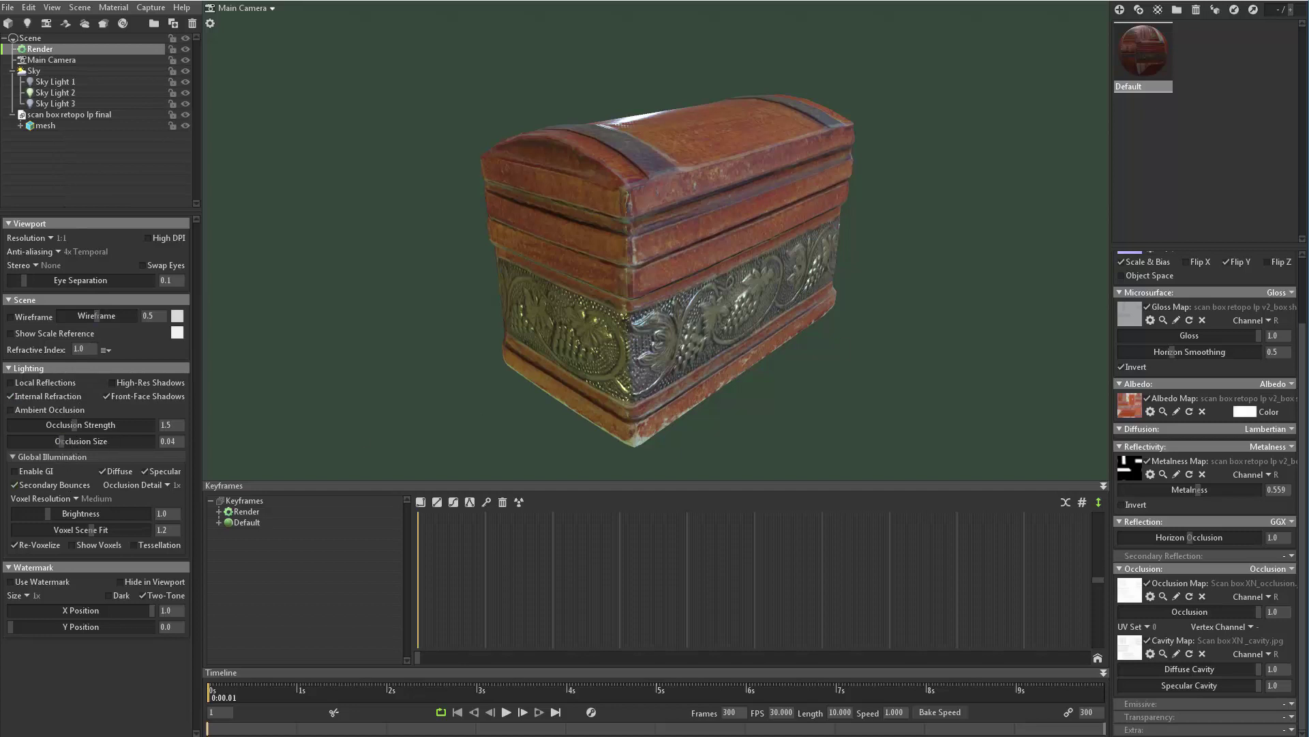
left_click(51, 59)
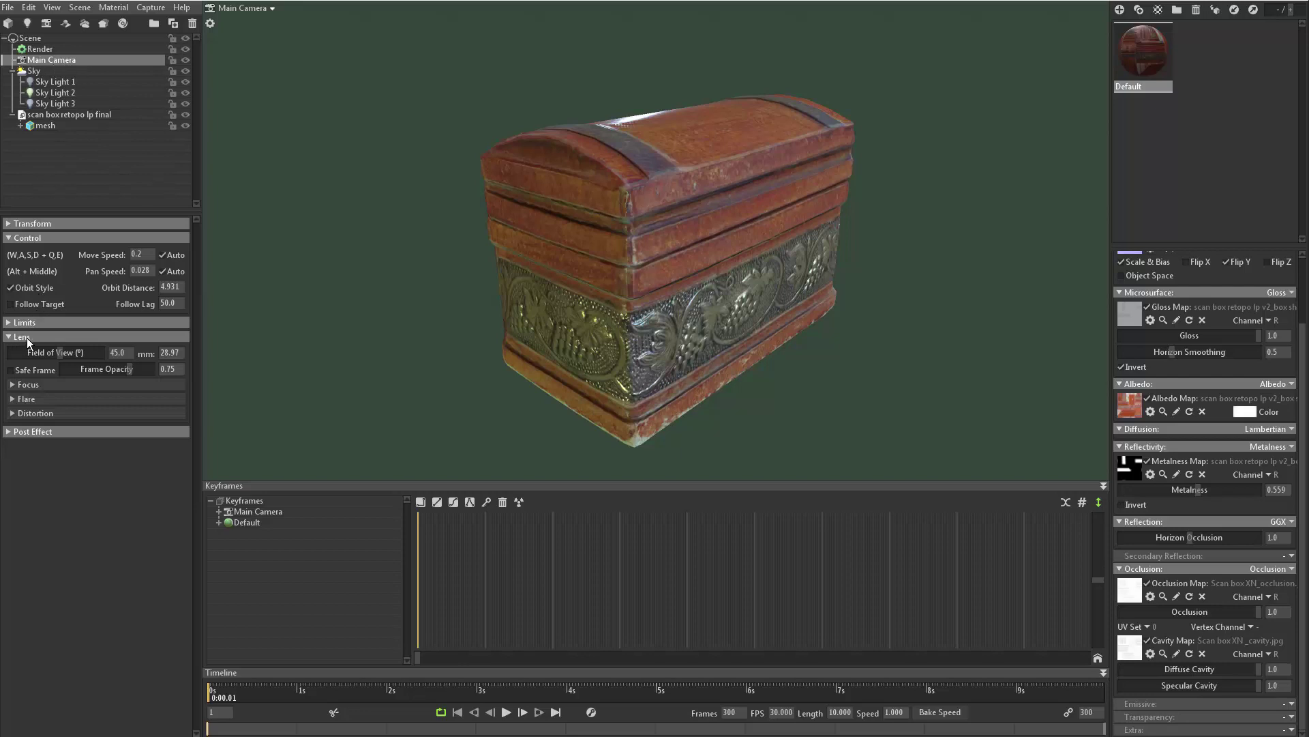
left_click(11, 371)
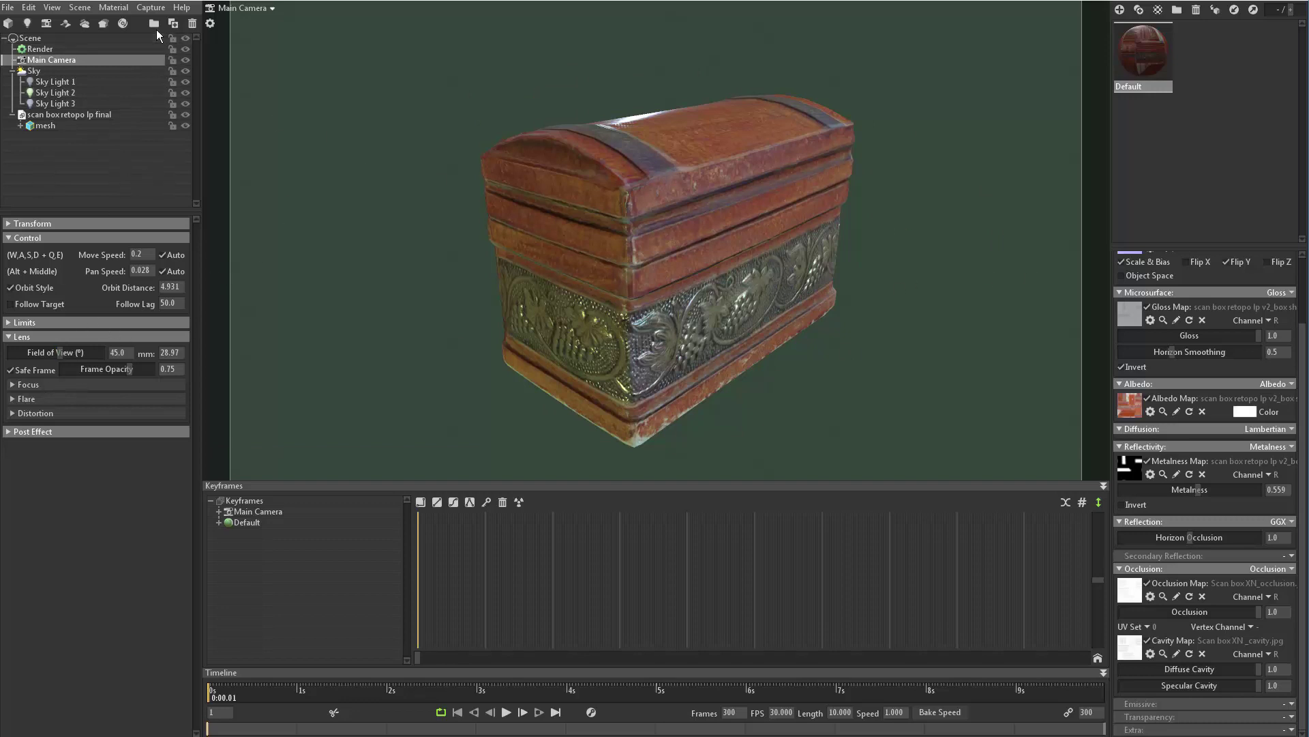
- Open Capture Settings and set the image size to 2048 x 2048
left_click(150, 8)
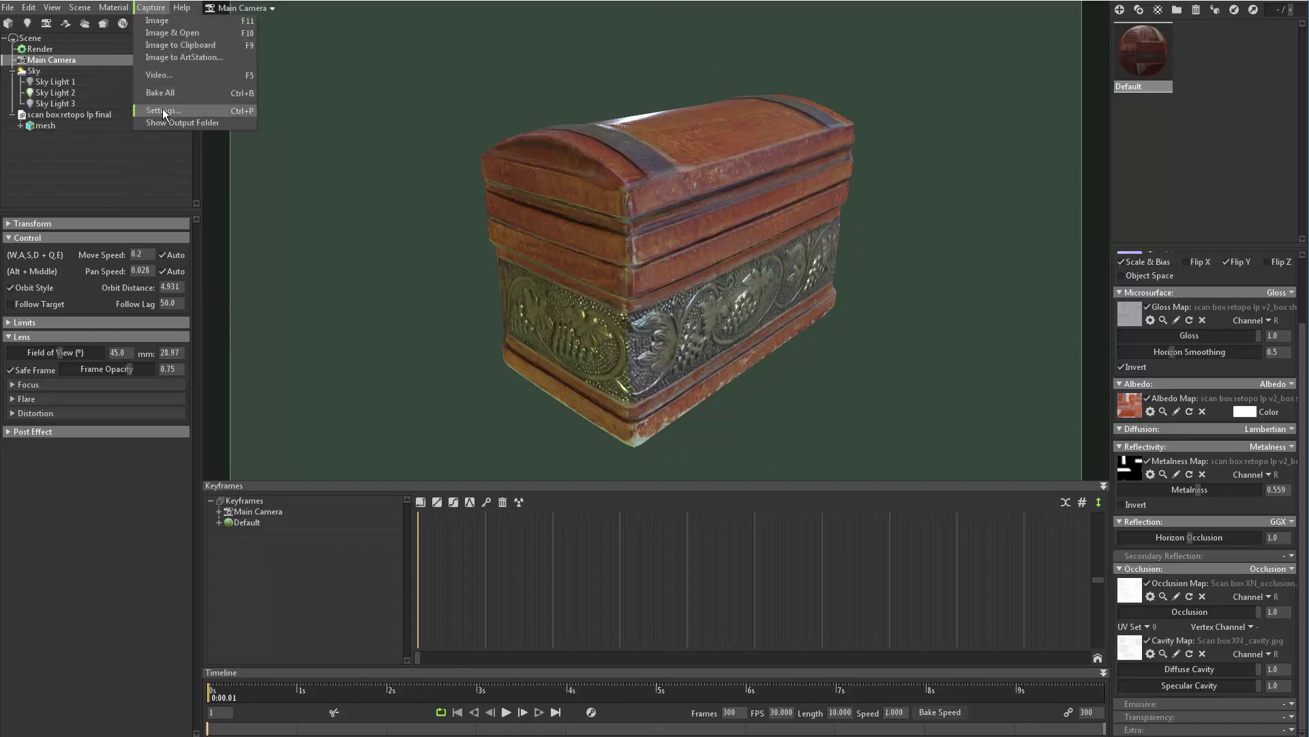
left_click(164, 112)
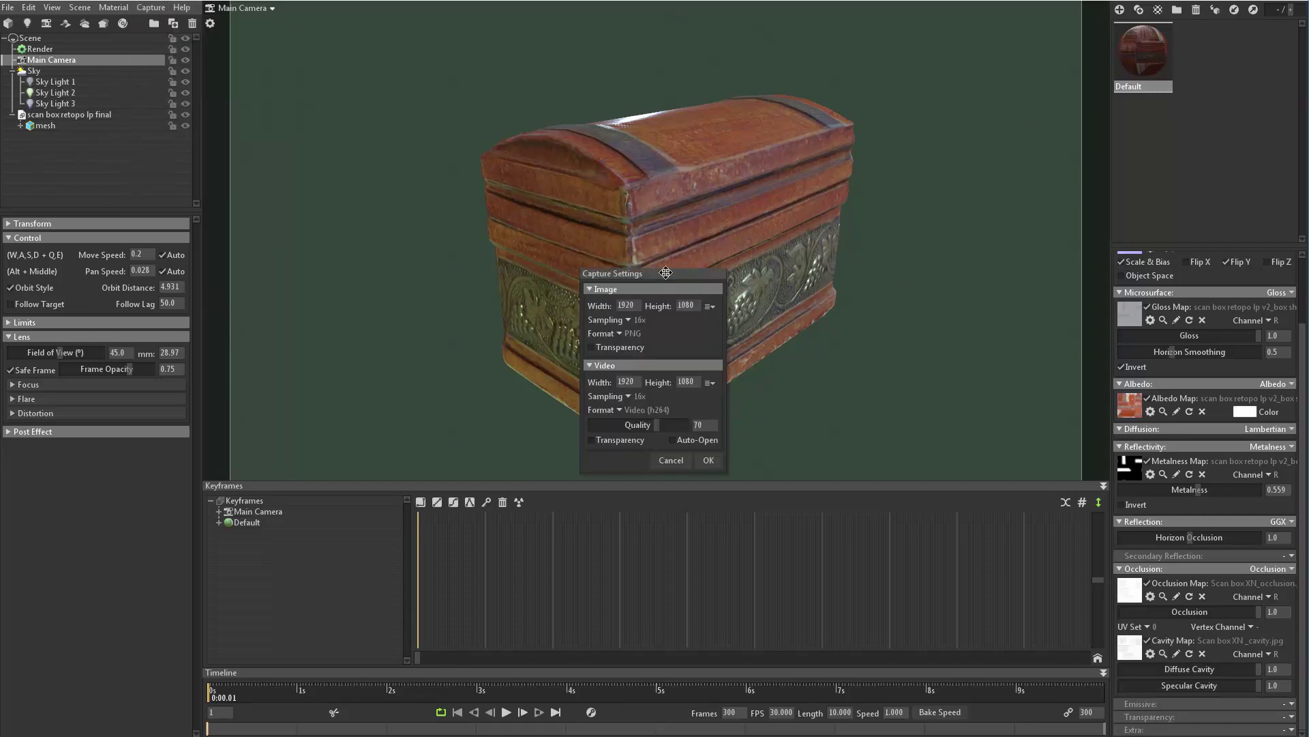
left_click_drag(647, 263, 430, 99)
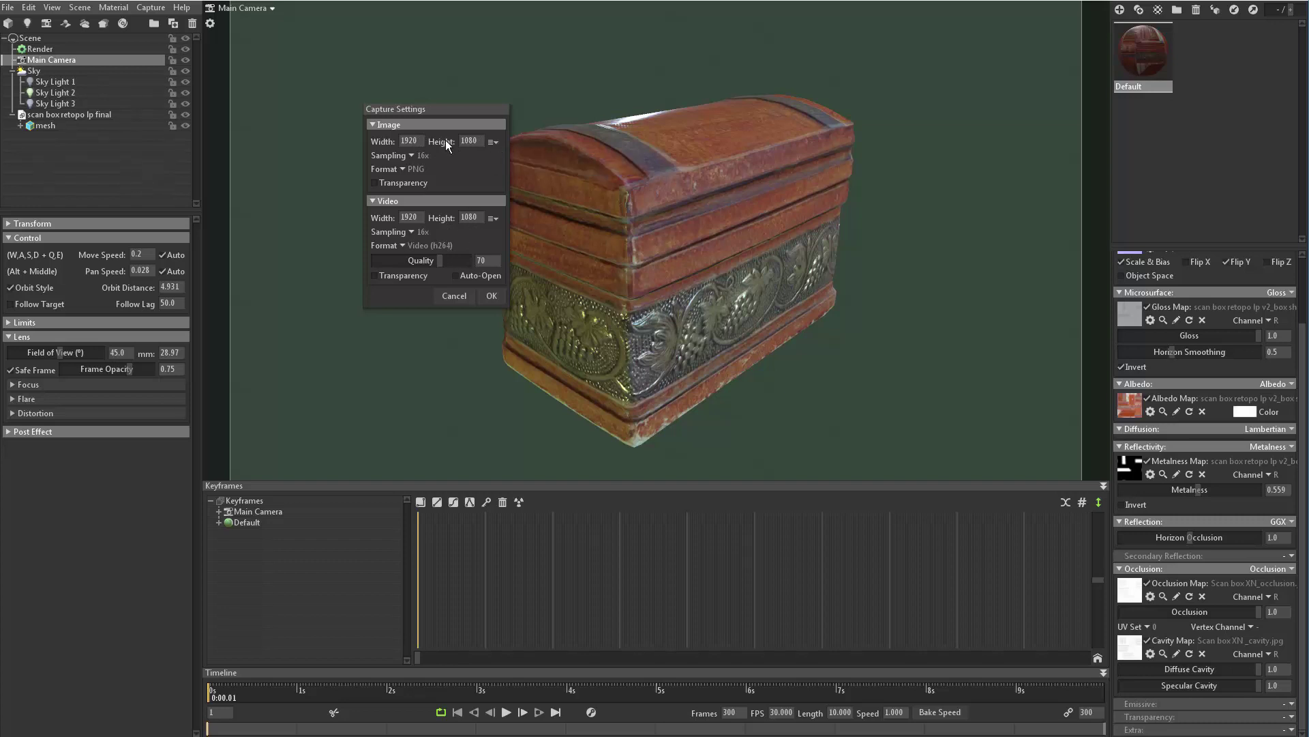
key("Tab")
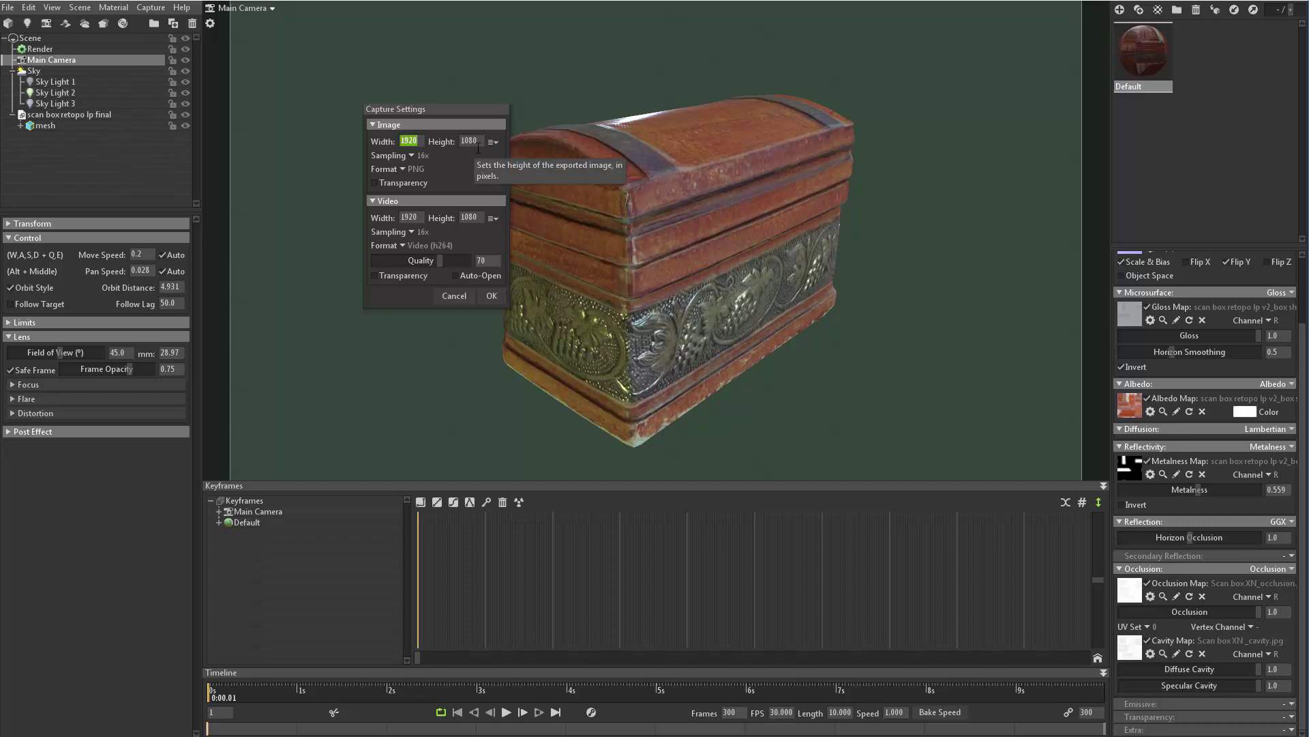
type("2048")
key("Tab")
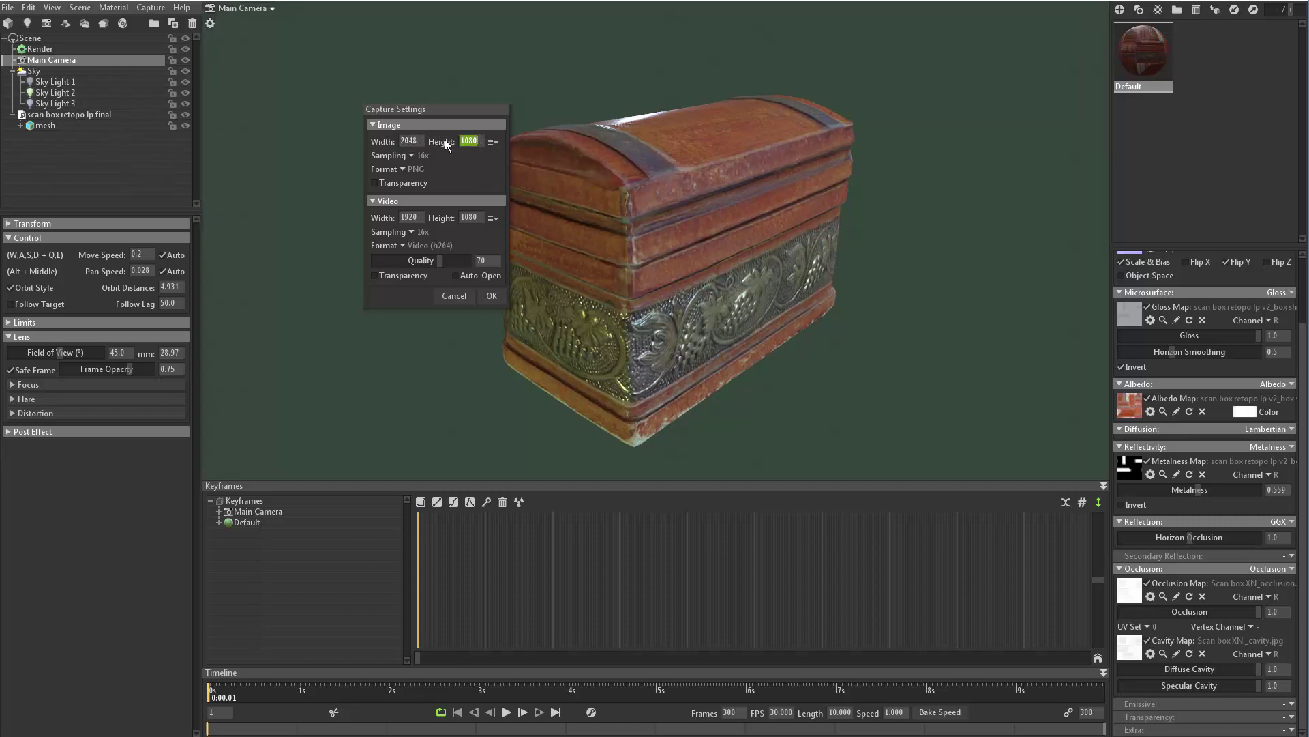
type("2048")
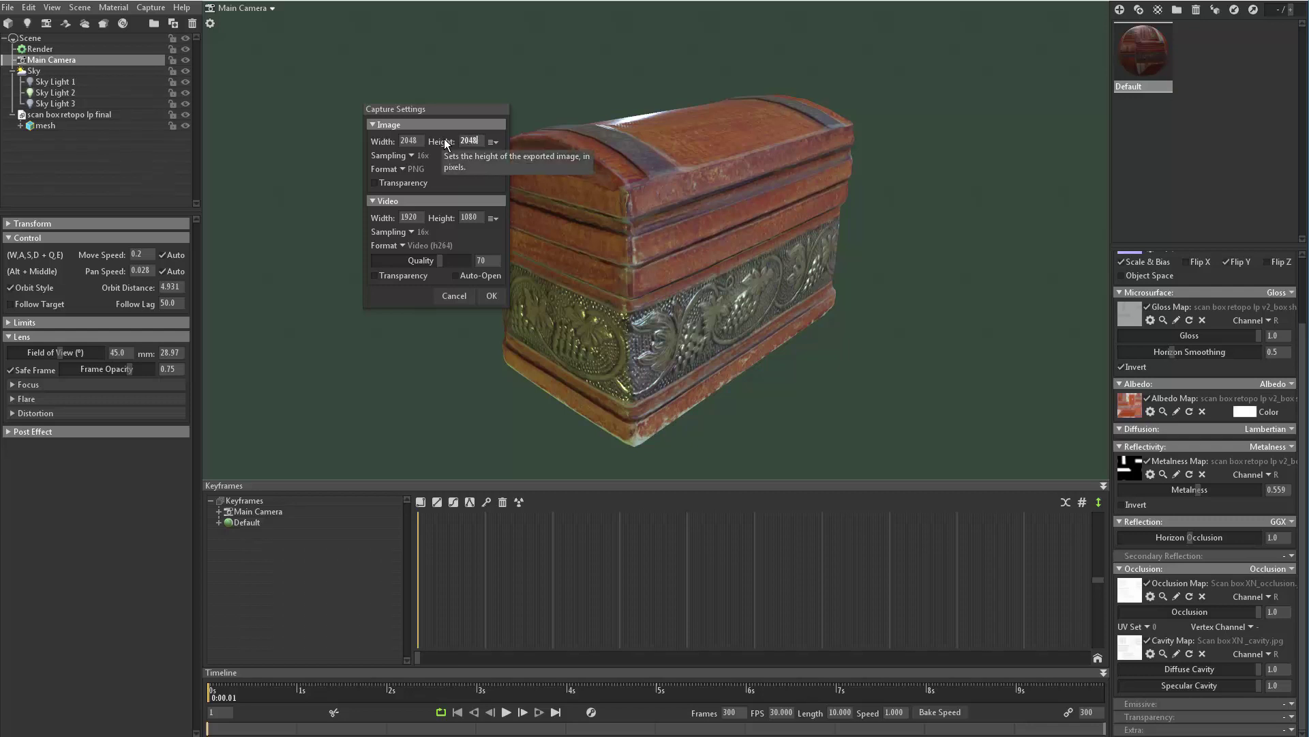
key("Return")
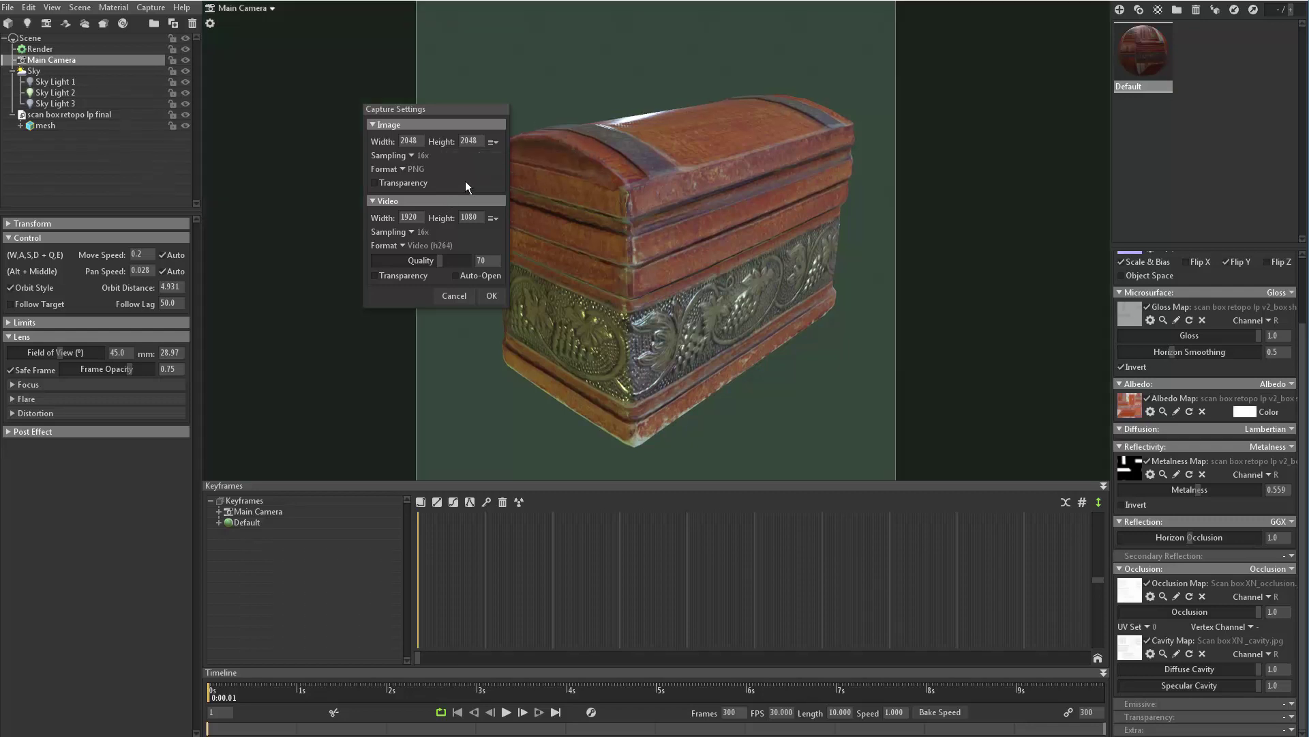
left_click(493, 141)
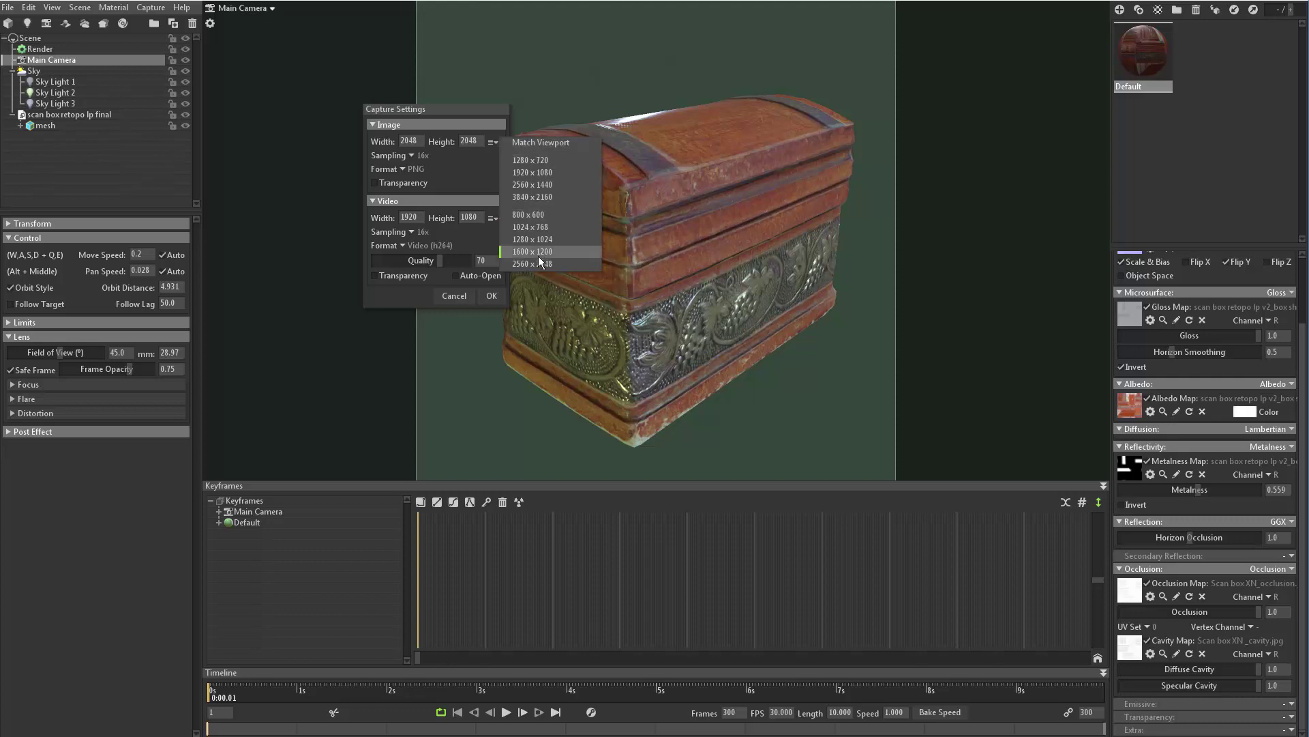
left_click(453, 169)
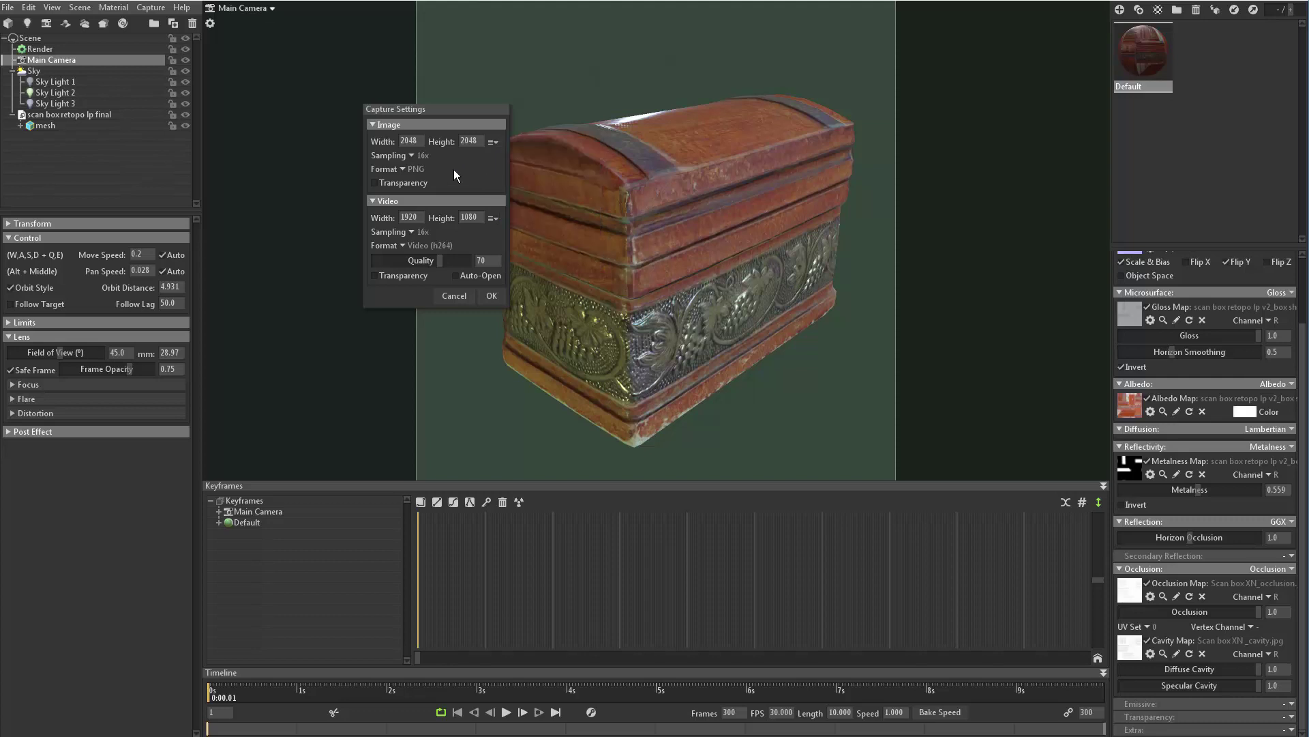
- Use 25x sampling and PNG without transparency, set video quality to 100, and apply
left_click(413, 157)
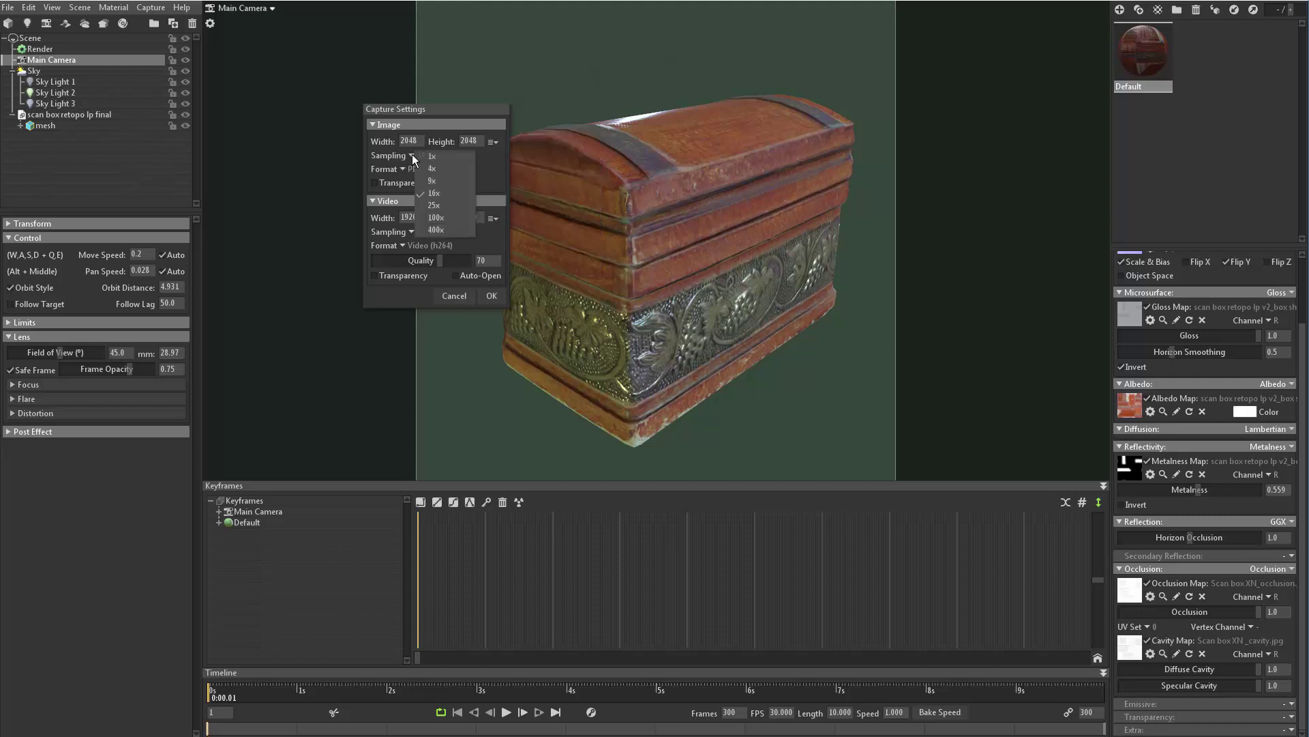
left_click(436, 205)
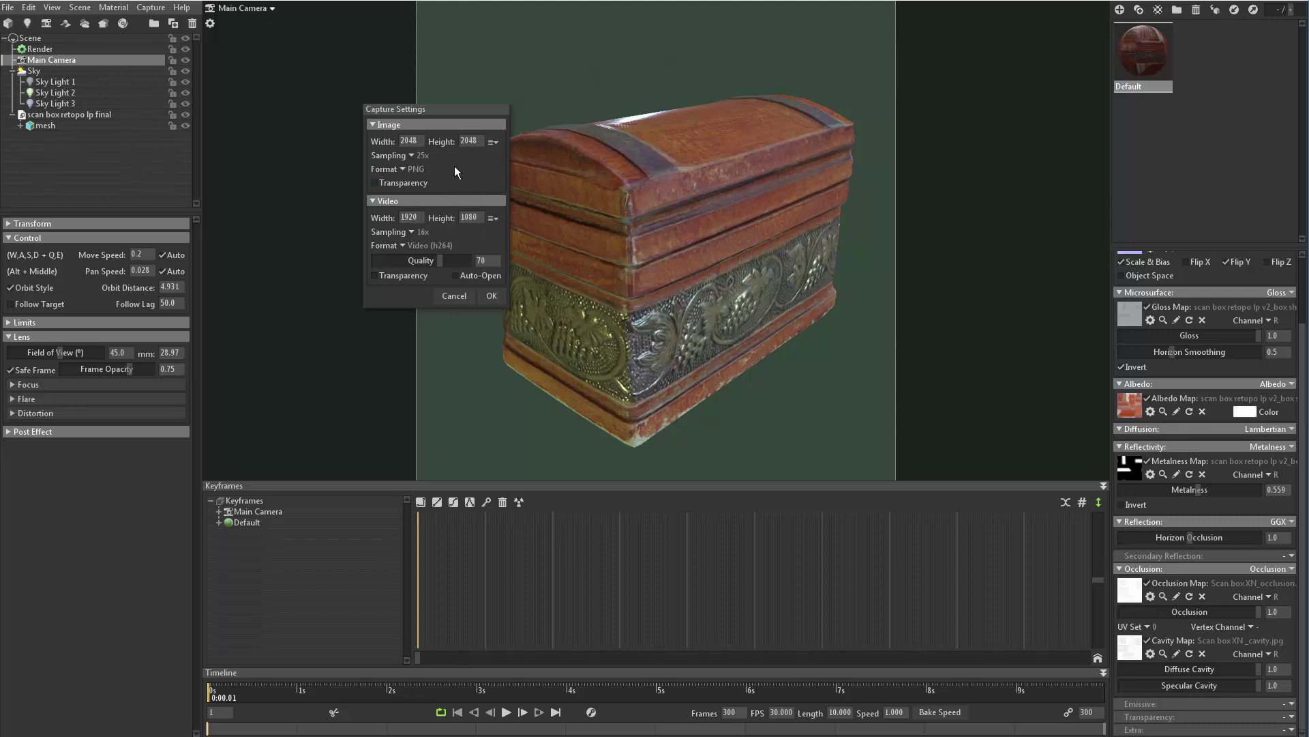
left_click(406, 171)
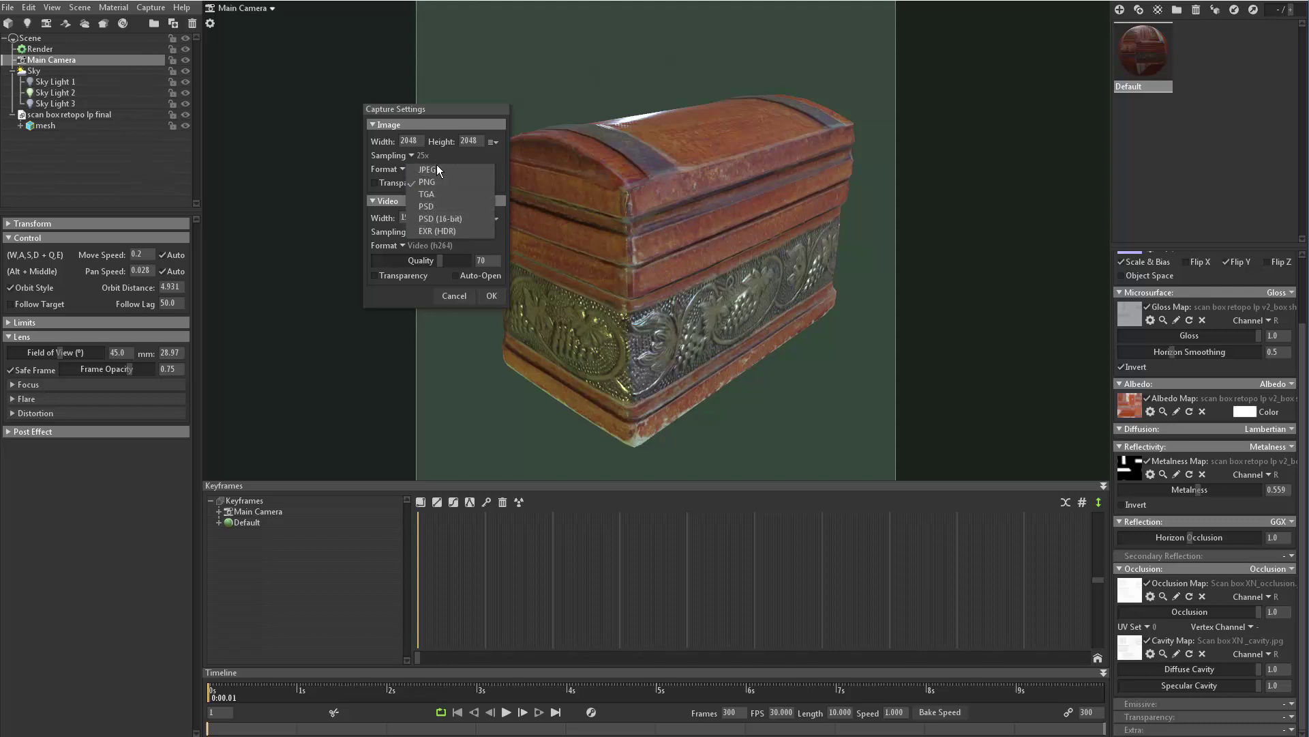
left_click(499, 158)
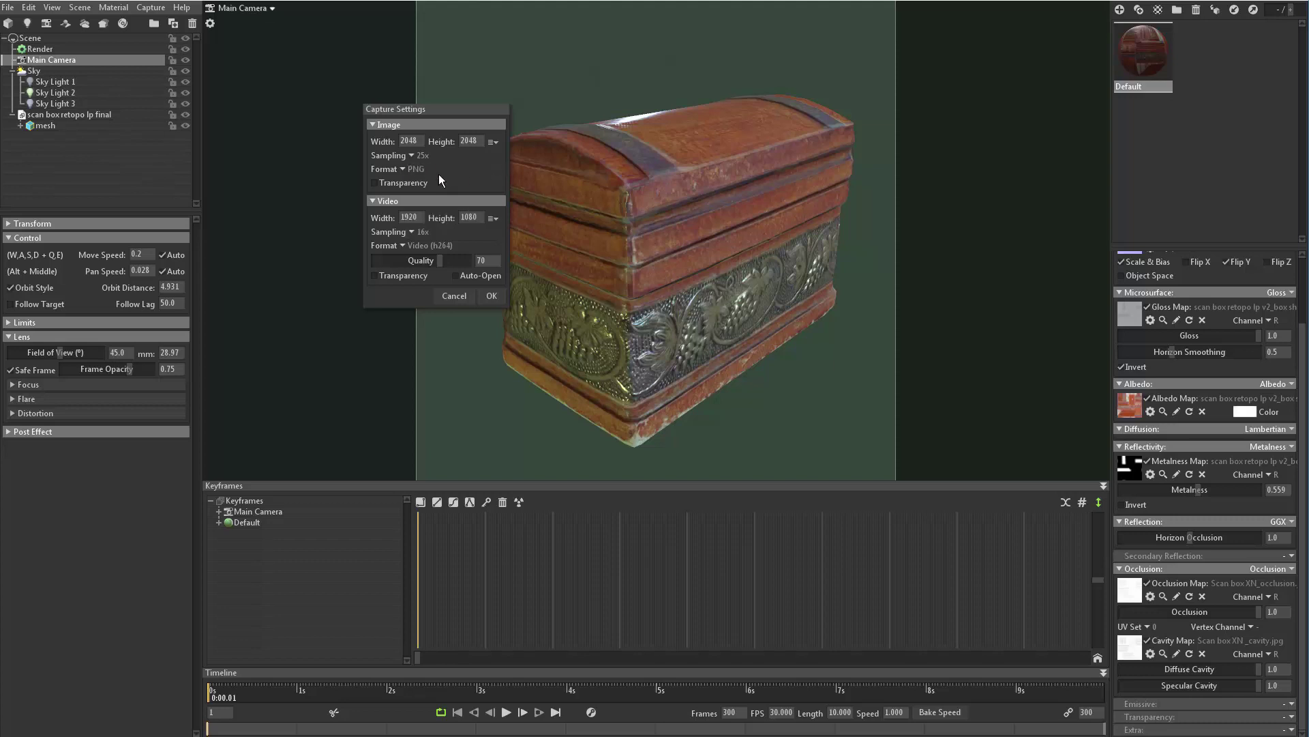
left_click(374, 183)
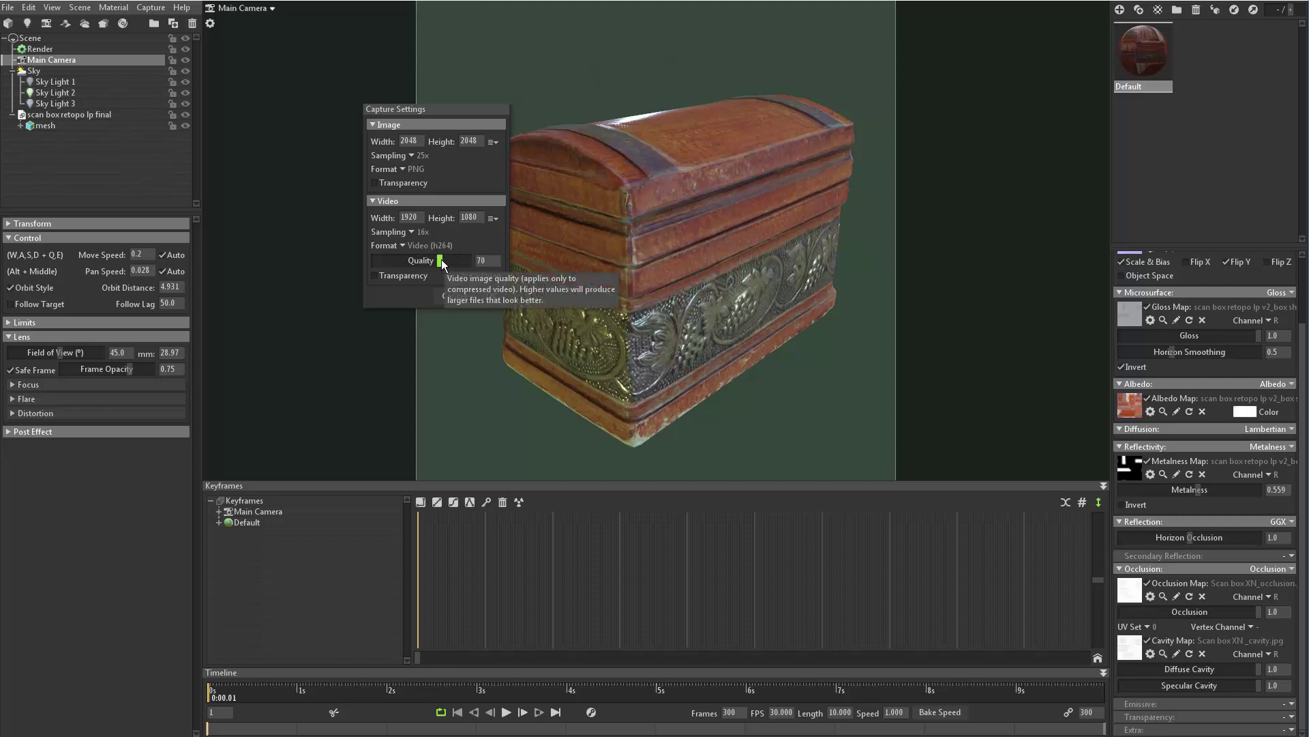
left_click_drag(440, 264, 563, 264)
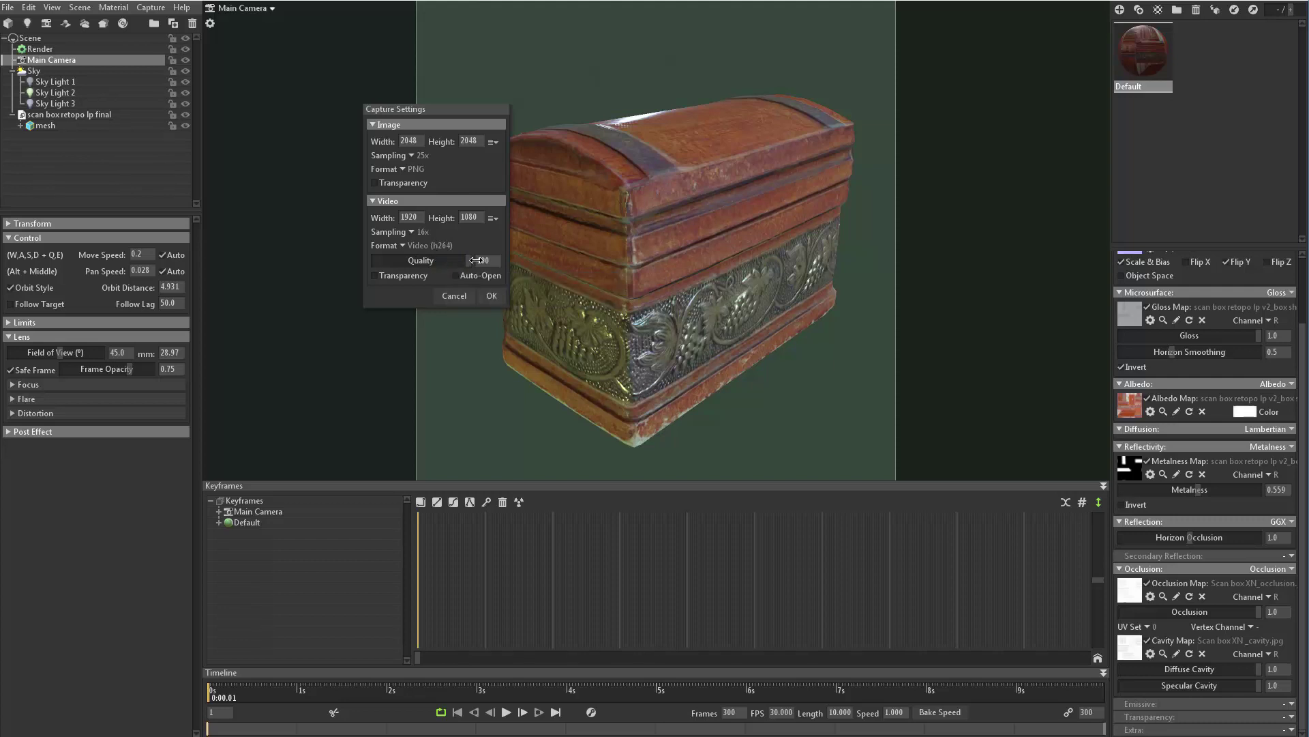
left_click(489, 299)
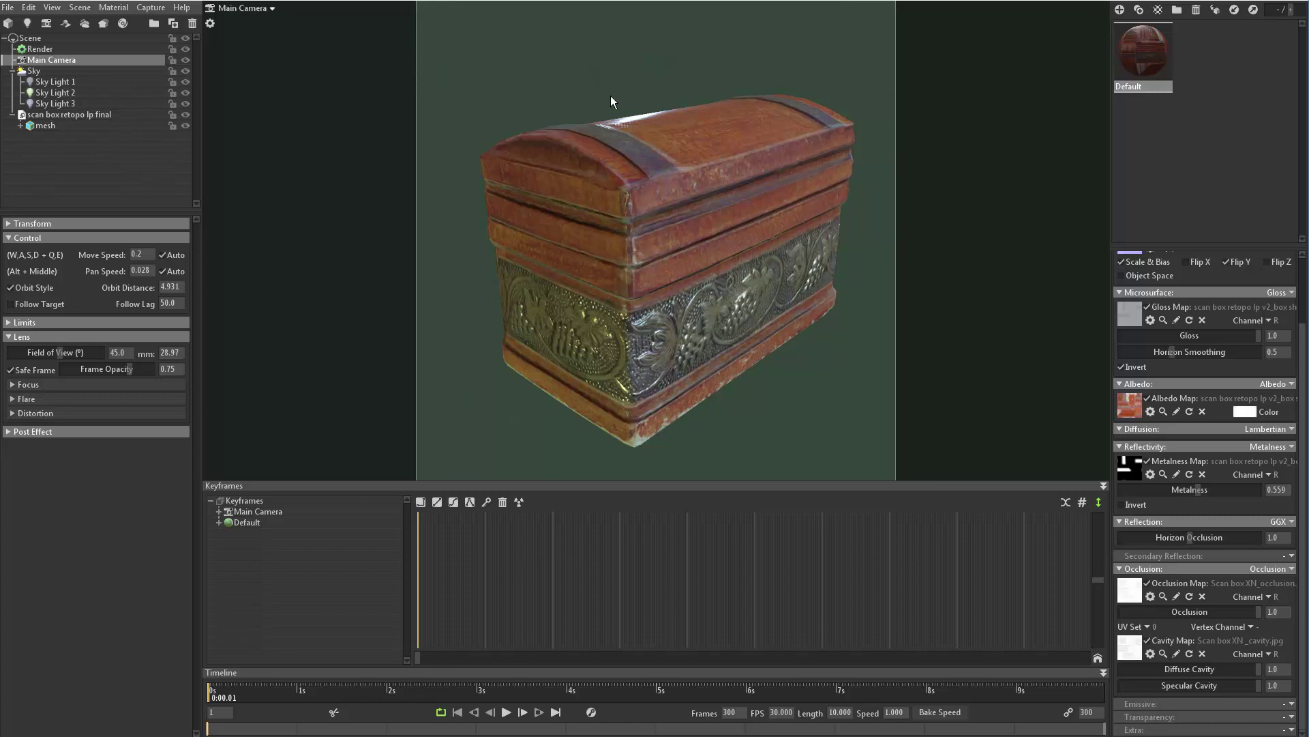
- Open the capture output folder from the Capture menu
left_click(148, 8)
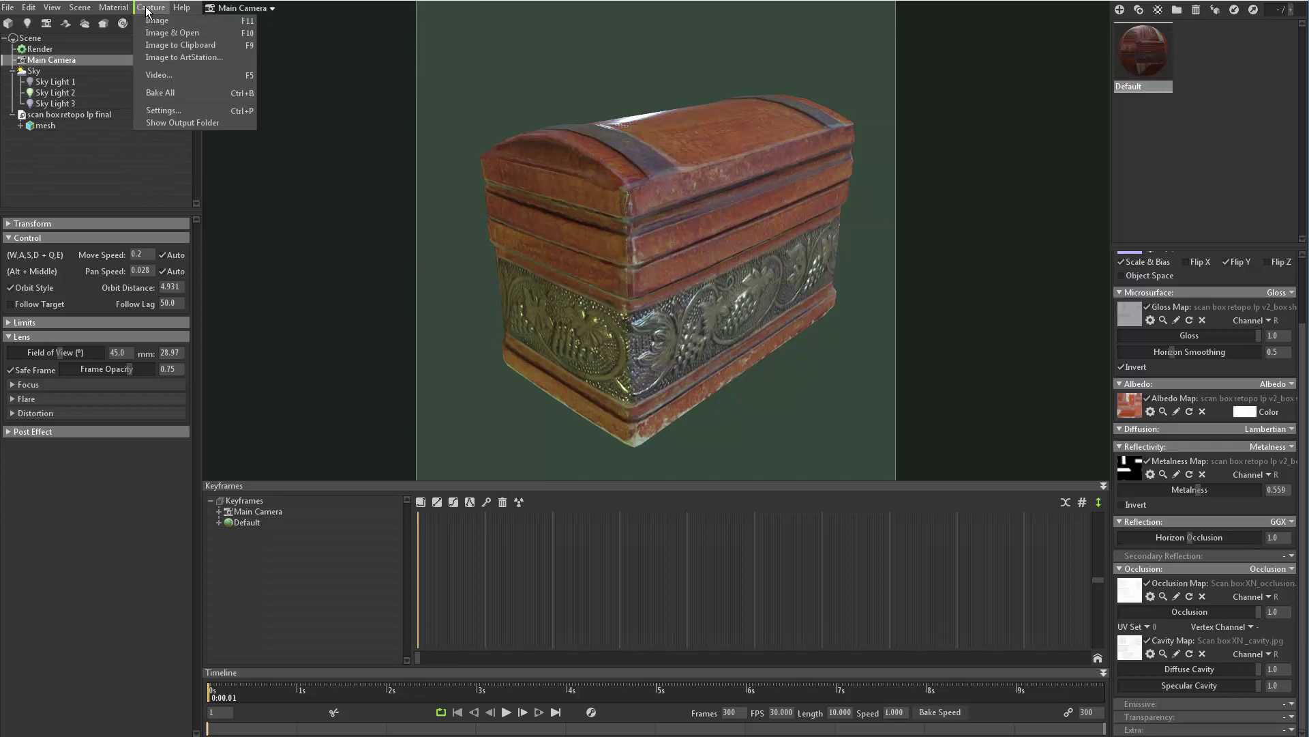
left_click(182, 123)
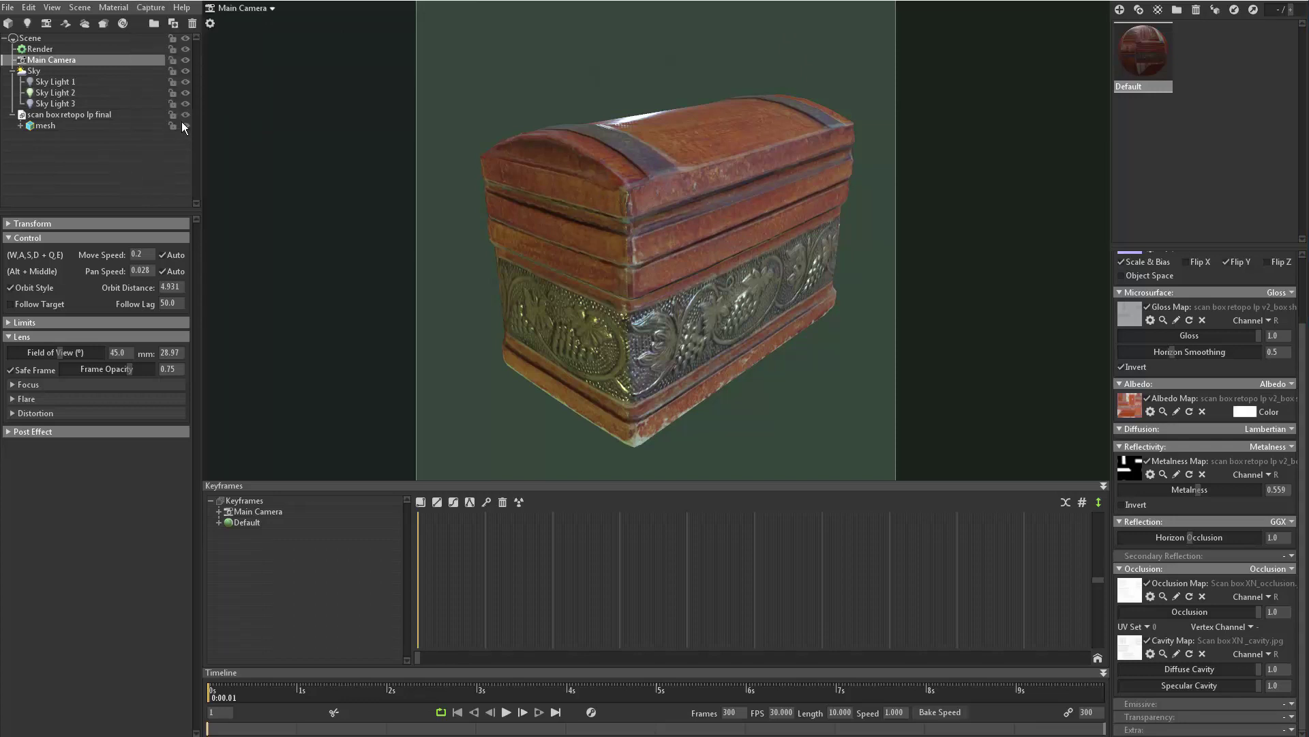
- Close the Explorer window showing the capture output folder
left_click_drag(268, 78, 634, 88)
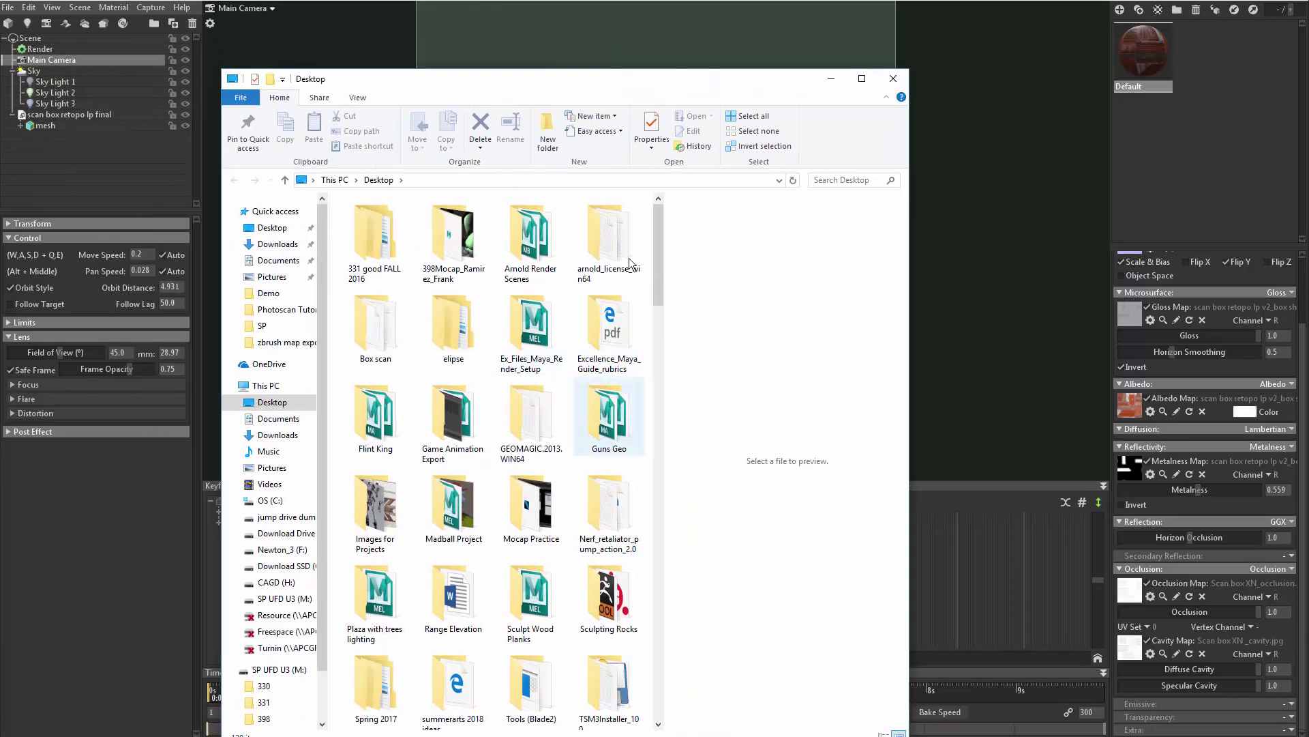
left_click(894, 79)
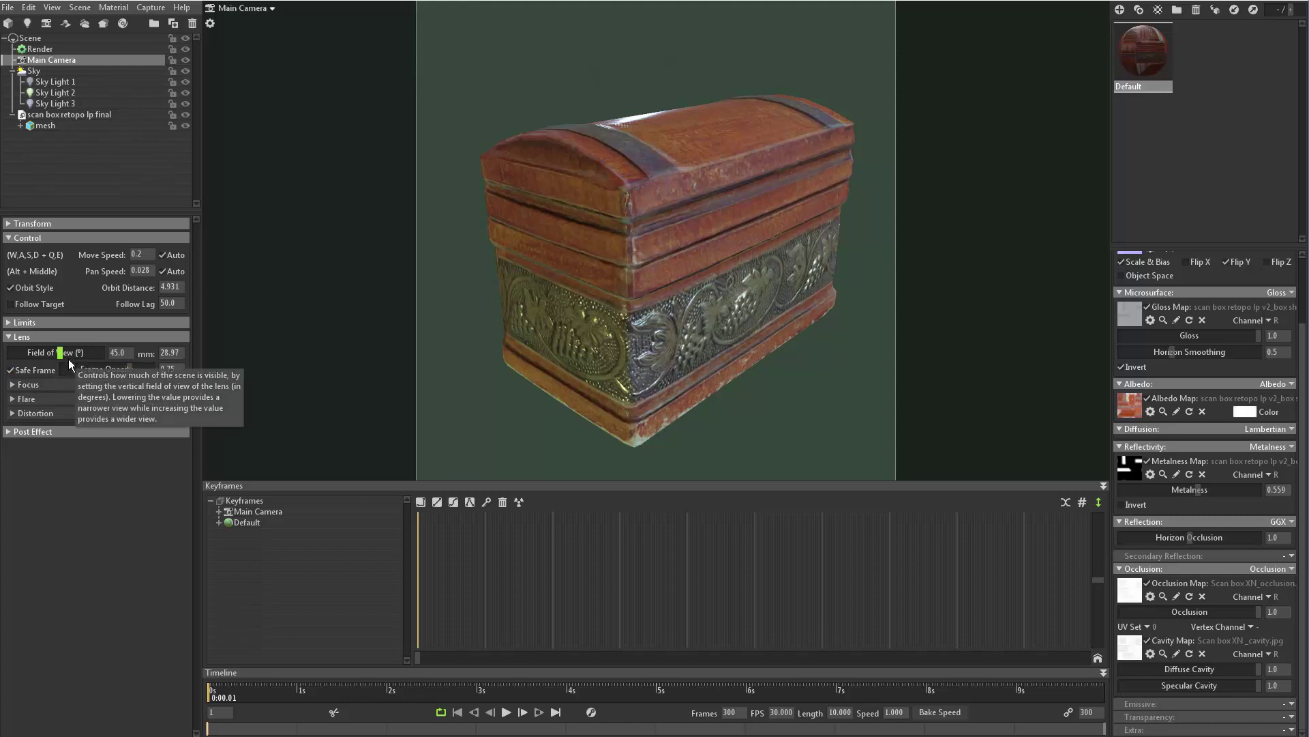
- Widen the Main Camera's field of view to 50.82° (25.25 mm)
left_click_drag(60, 353, 63, 352)
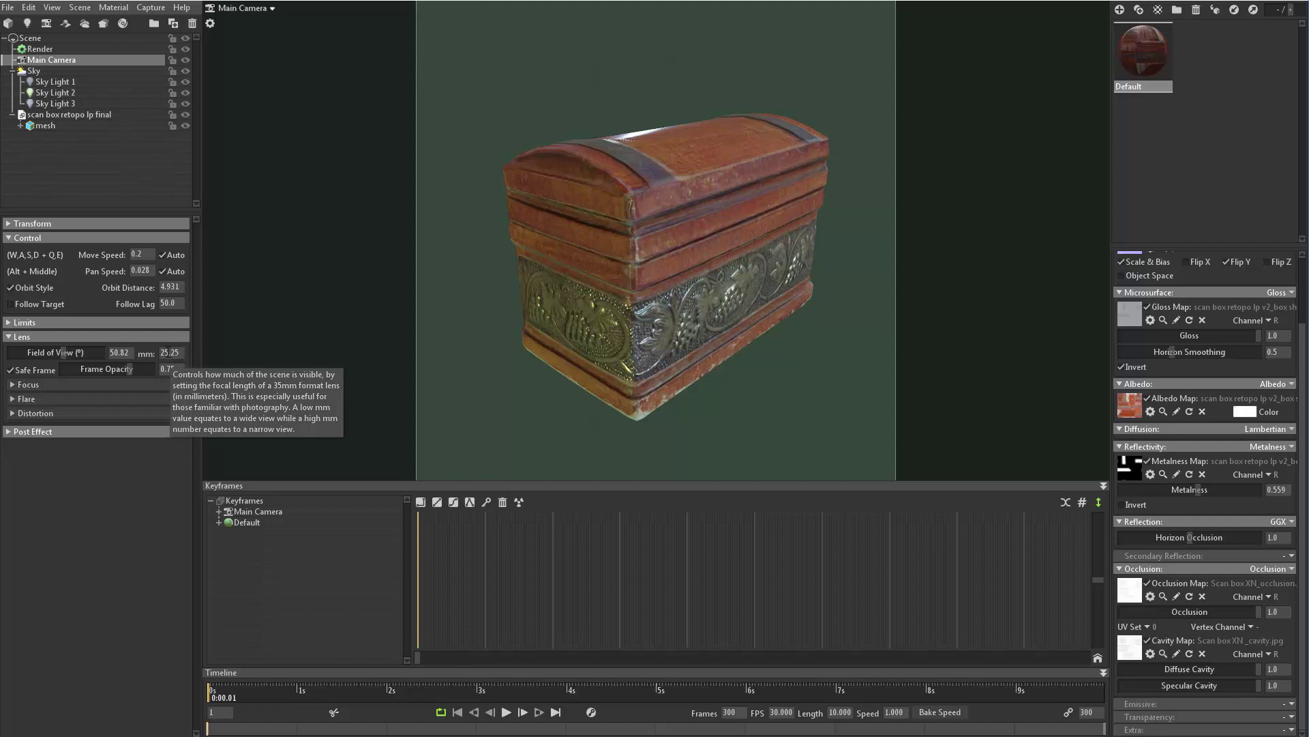
- Enable depth of field on the Main Camera and set the focus distance to 3.54
left_click(13, 385)
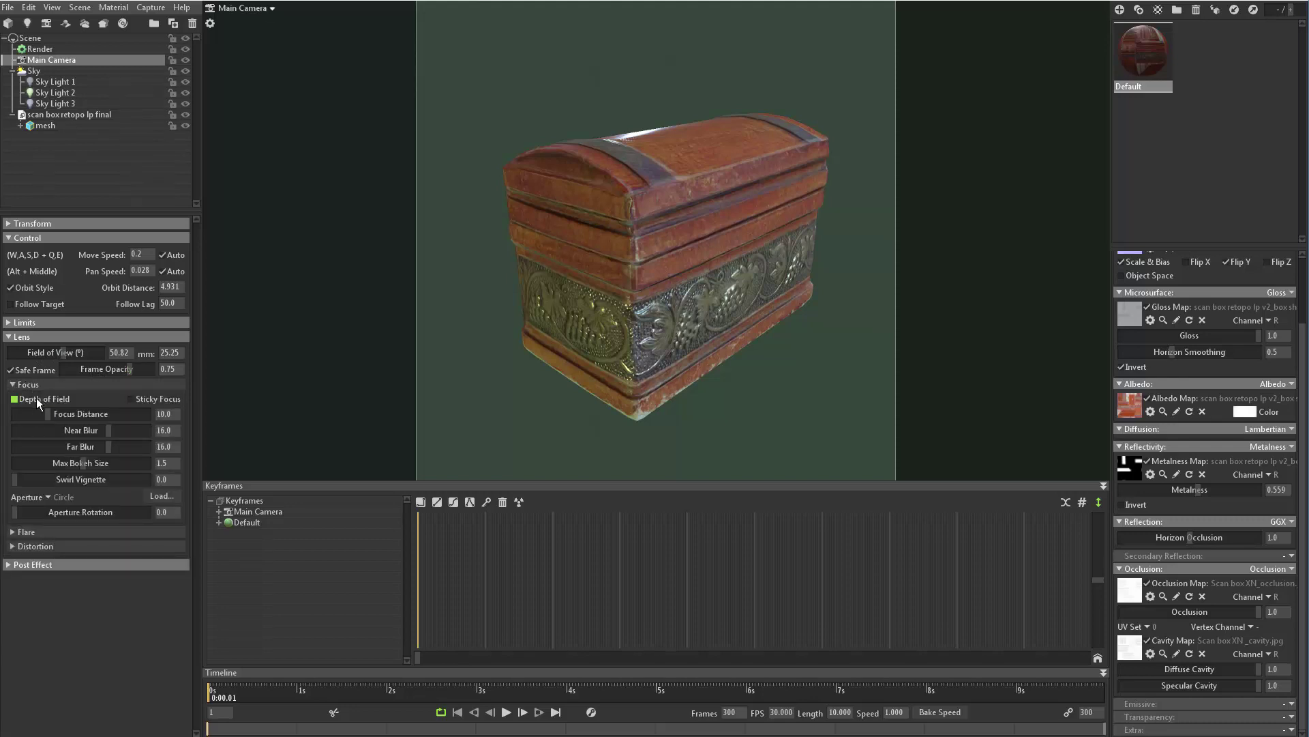
left_click(22, 403)
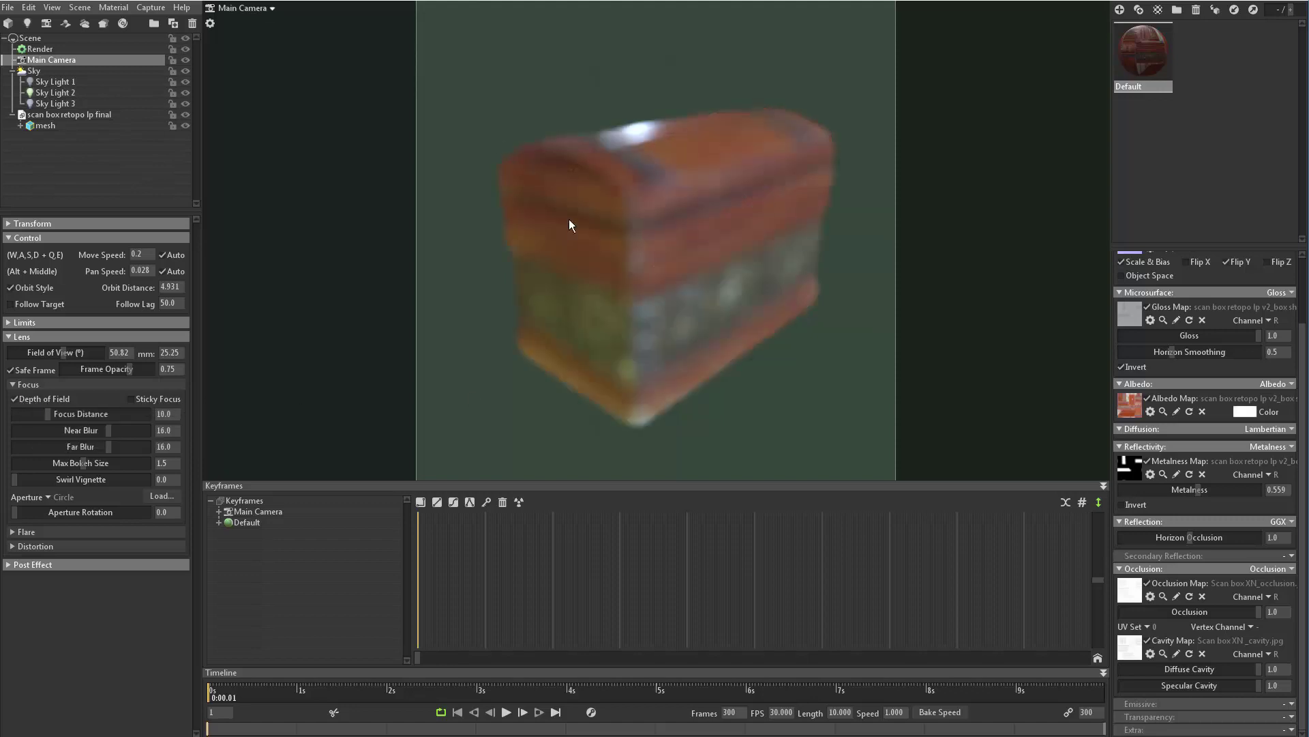
left_click(660, 259)
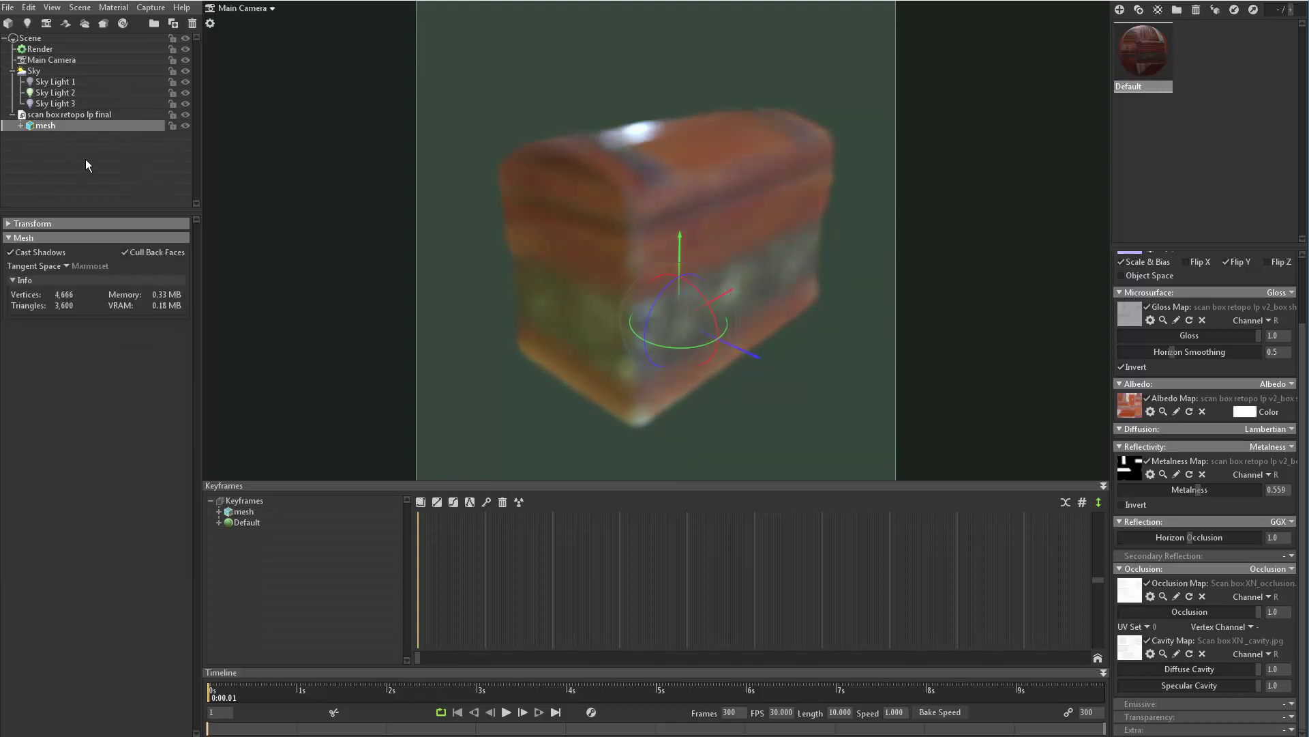
left_click(58, 61)
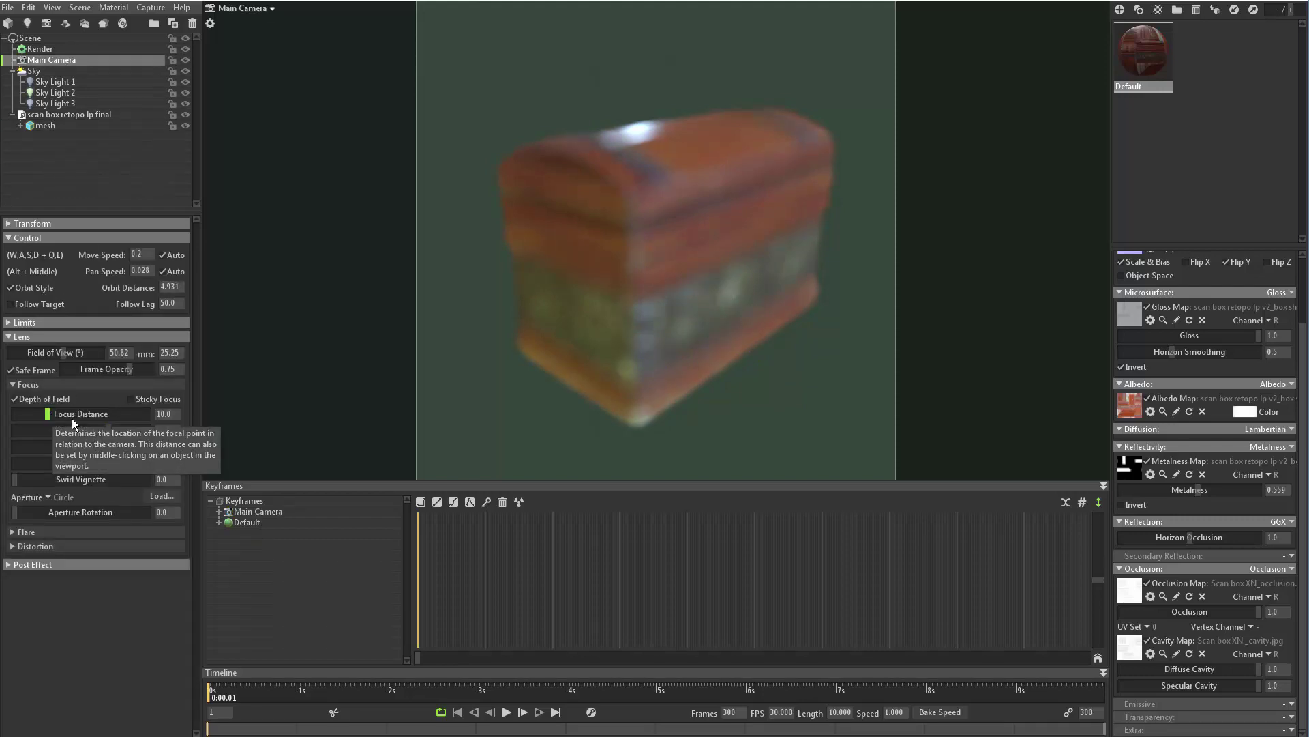
mouse_move(47, 413)
left_mouse_down()
mouse_move(65, 414)
mouse_move(41, 414)
left_mouse_up()
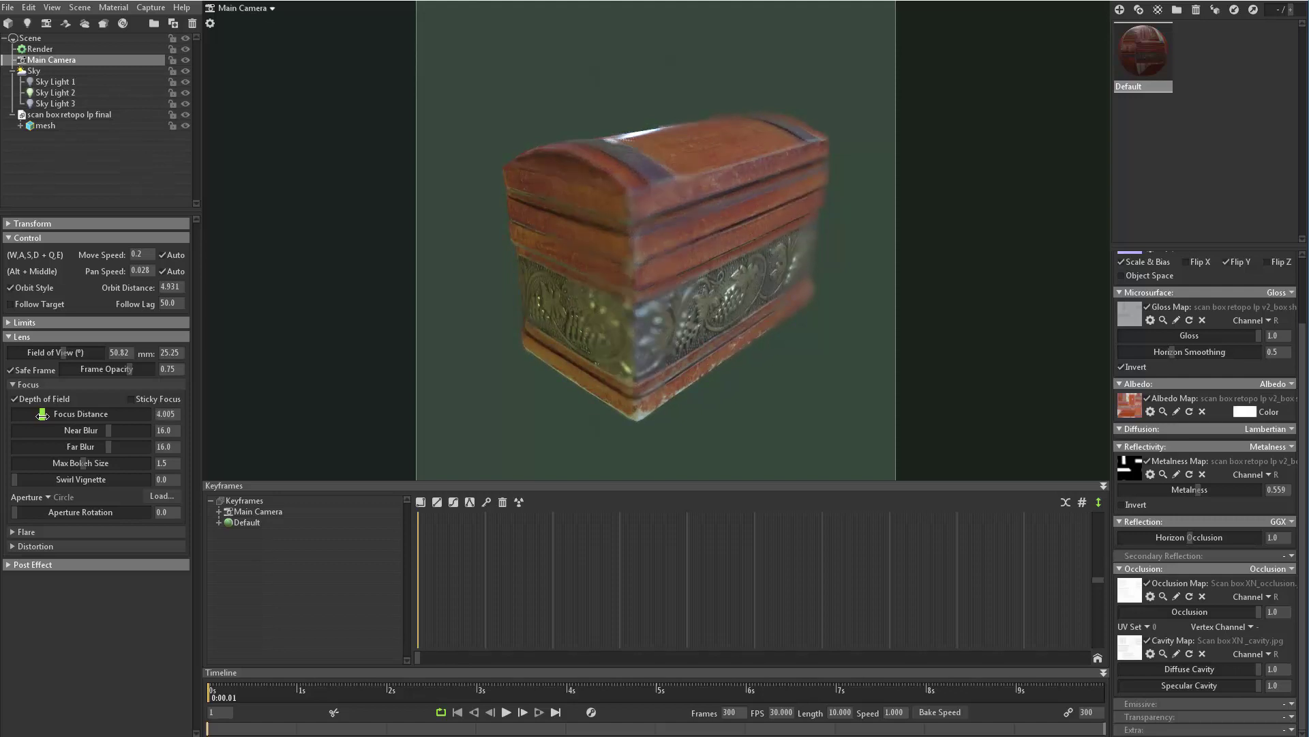
left_click_drag(42, 414, 42, 414)
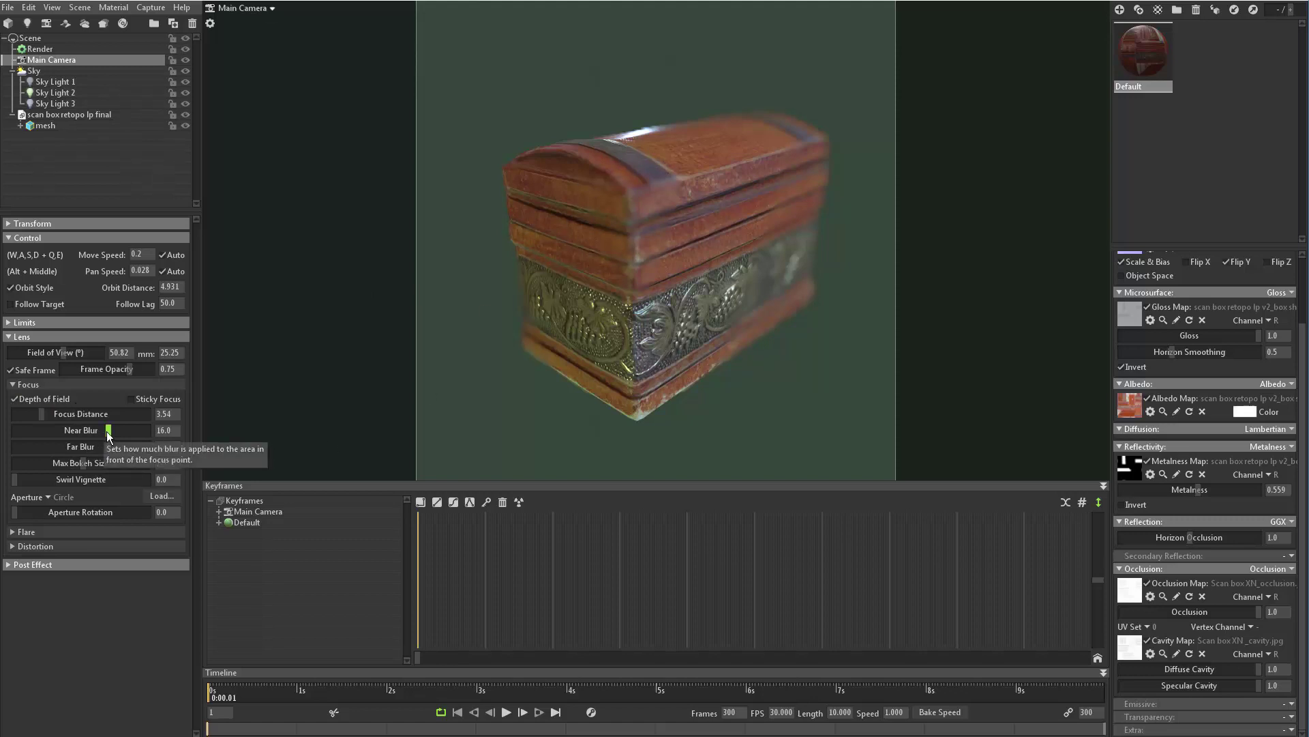
- Tune near blur to 4.199, far blur to 8.0 and max bokeh size to 1.59
left_click_drag(92, 431, 66, 445)
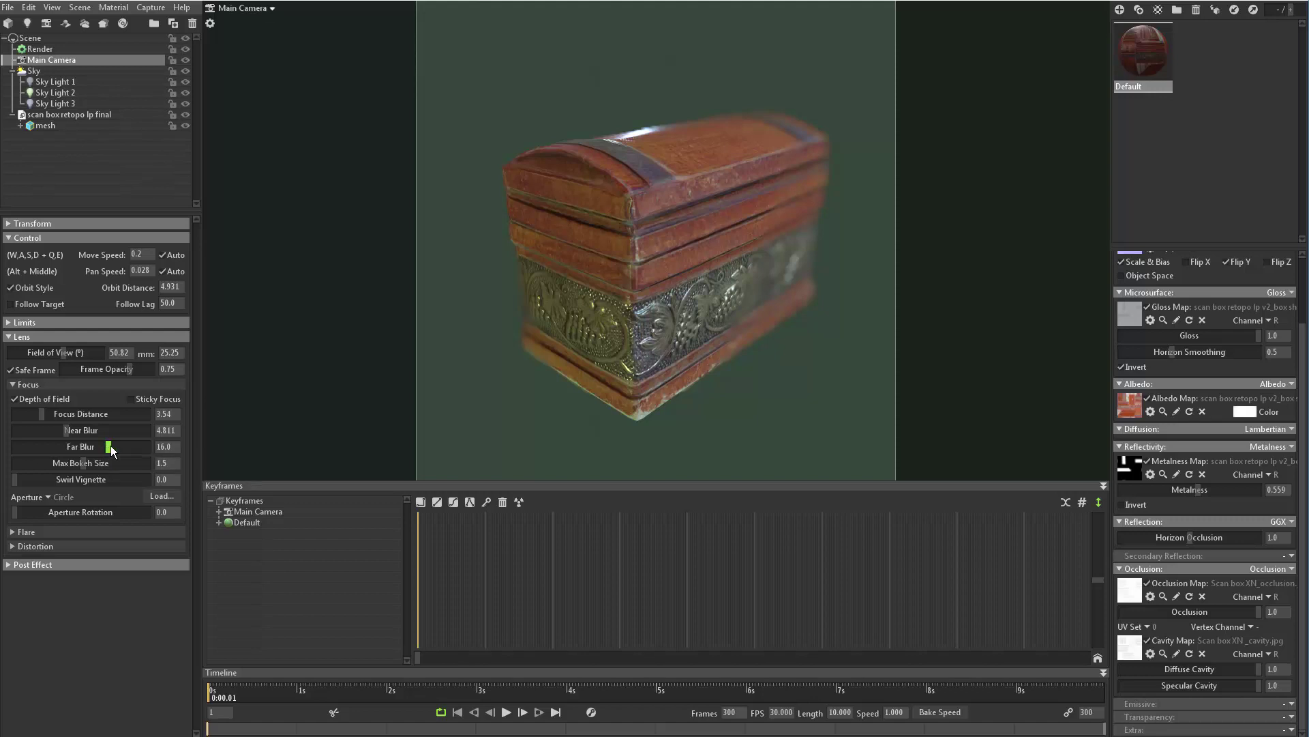
left_click_drag(108, 446, 80, 447)
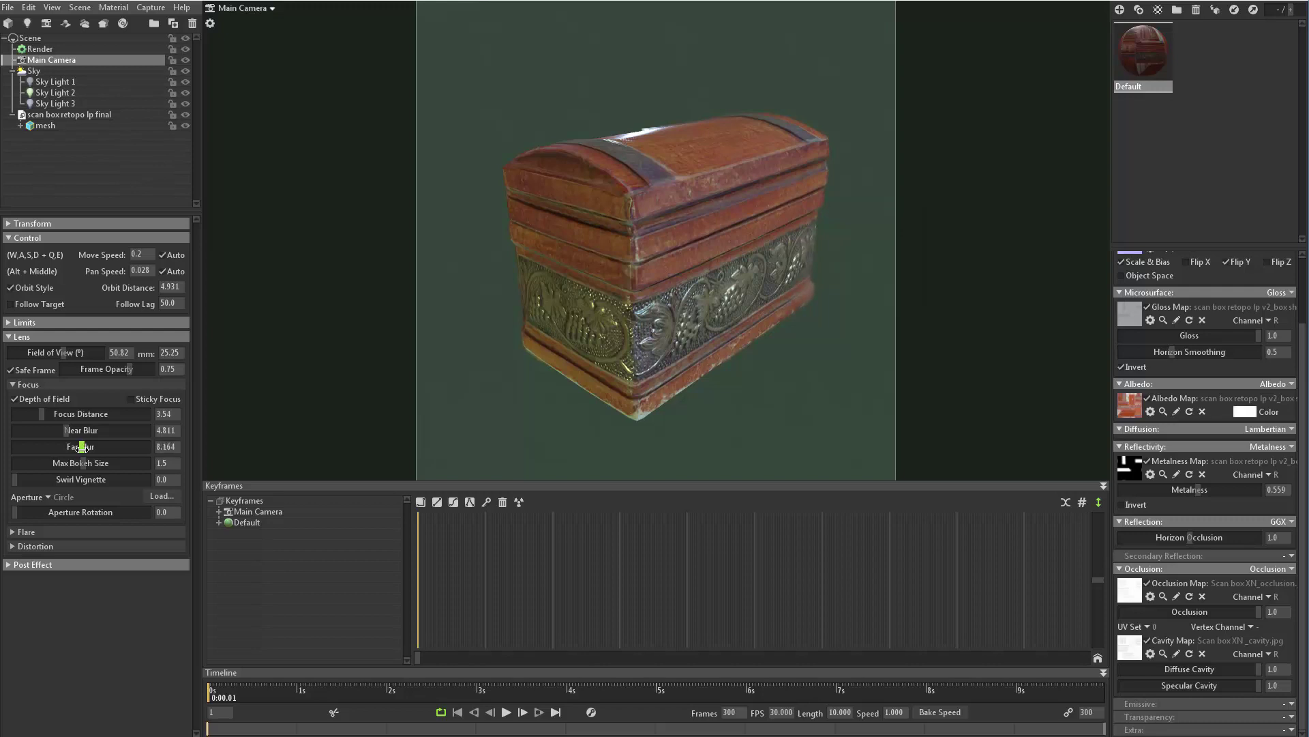
left_click_drag(81, 446, 82, 447)
left_click_drag(83, 464, 106, 465)
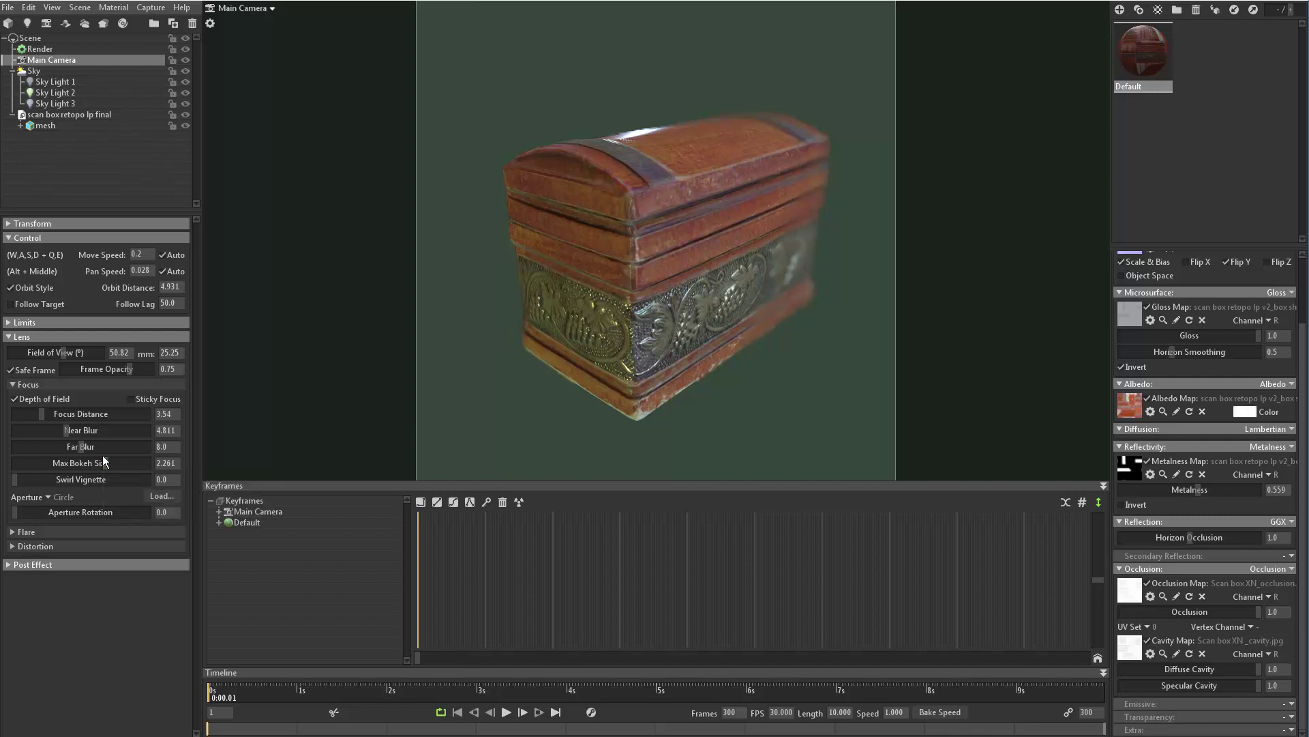
left_click_drag(96, 463, 82, 463)
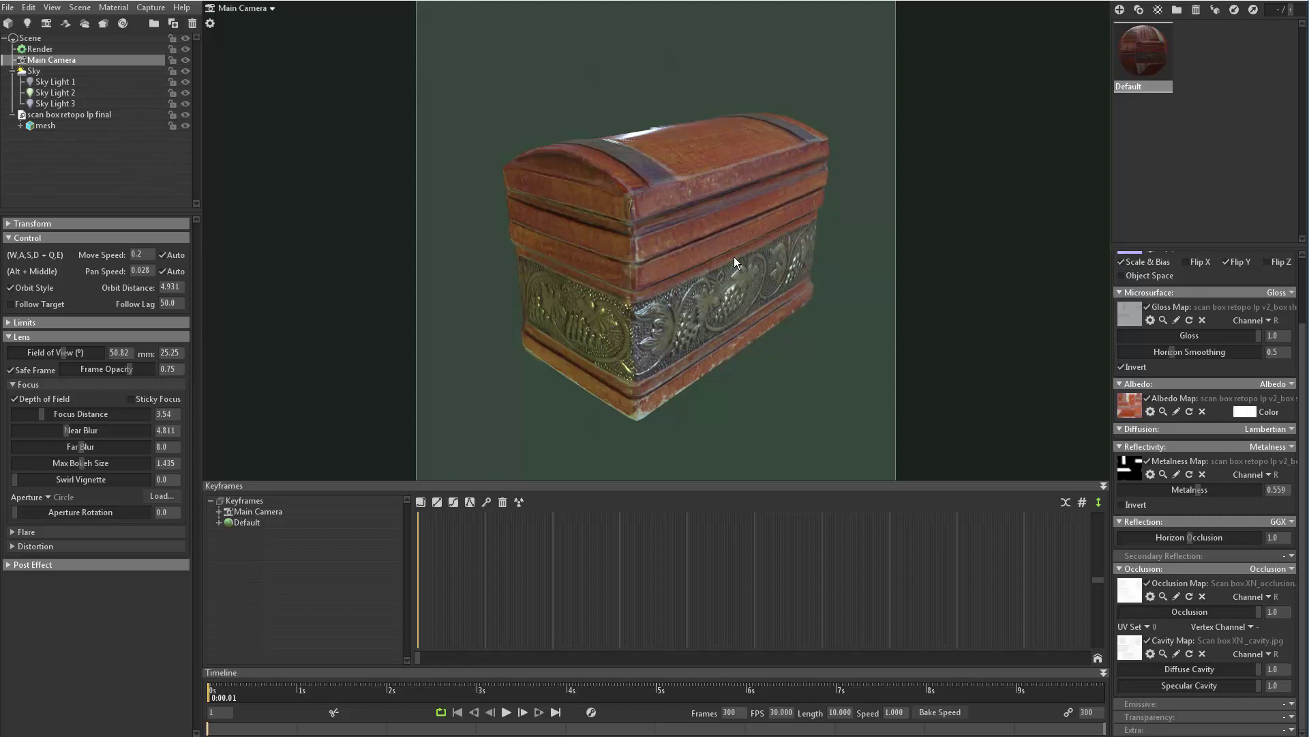
left_click_drag(731, 271, 776, 271)
scroll(780, 264, "up", 2)
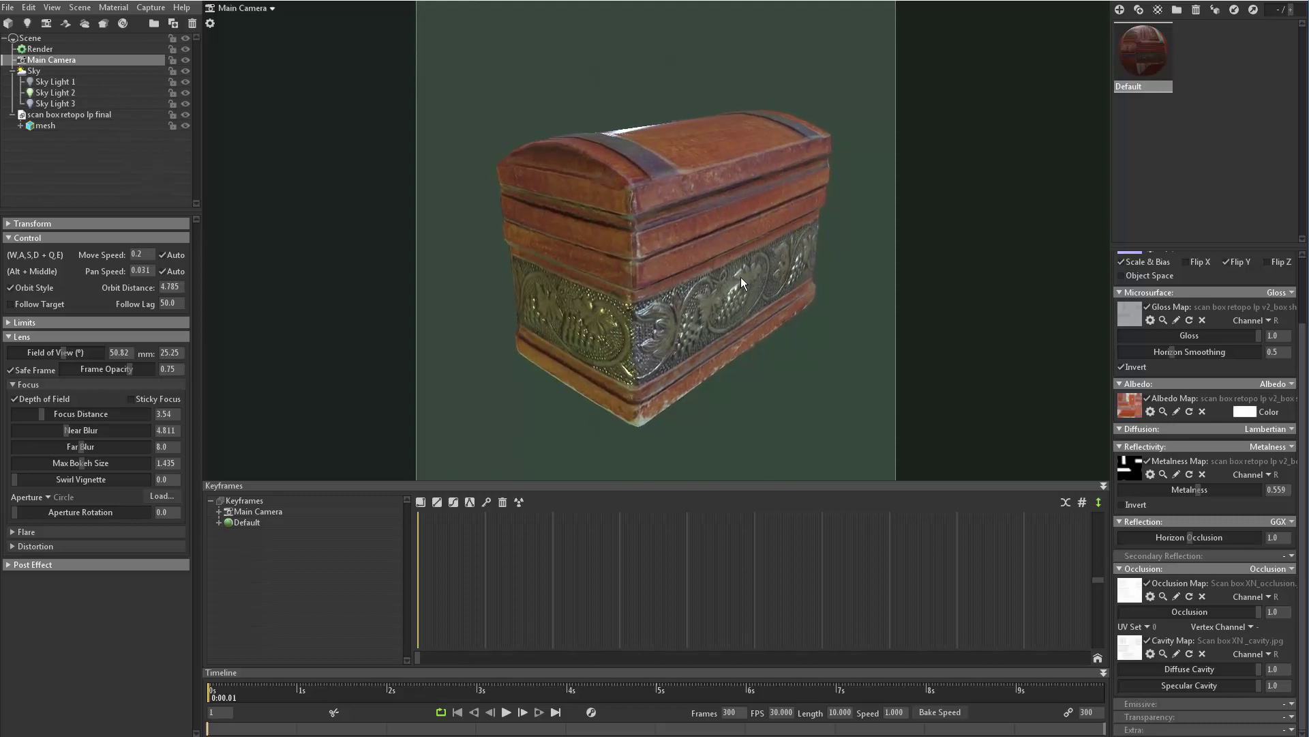
scroll(777, 280, "up", 1)
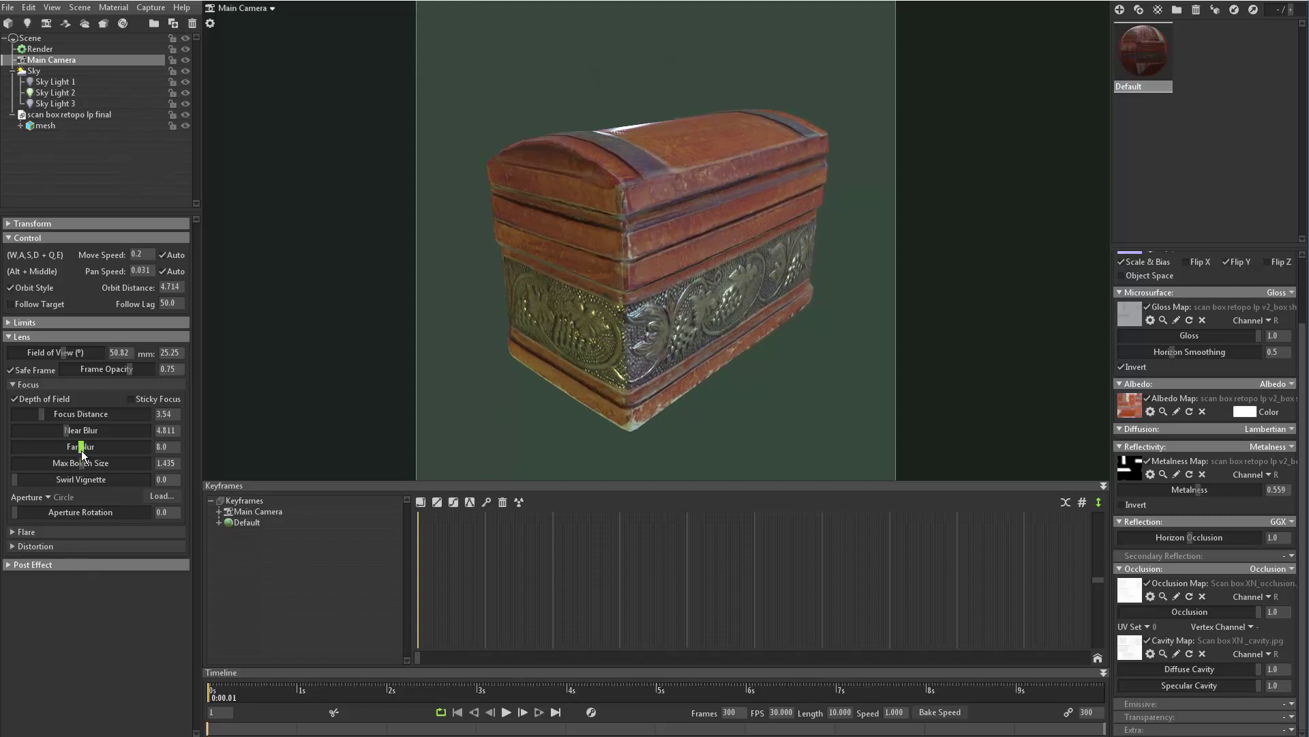
left_click_drag(82, 462, 86, 463)
left_click_drag(67, 431, 61, 431)
- Add a lens flare and raise the exposure in the Post Effect settings
left_click(25, 531)
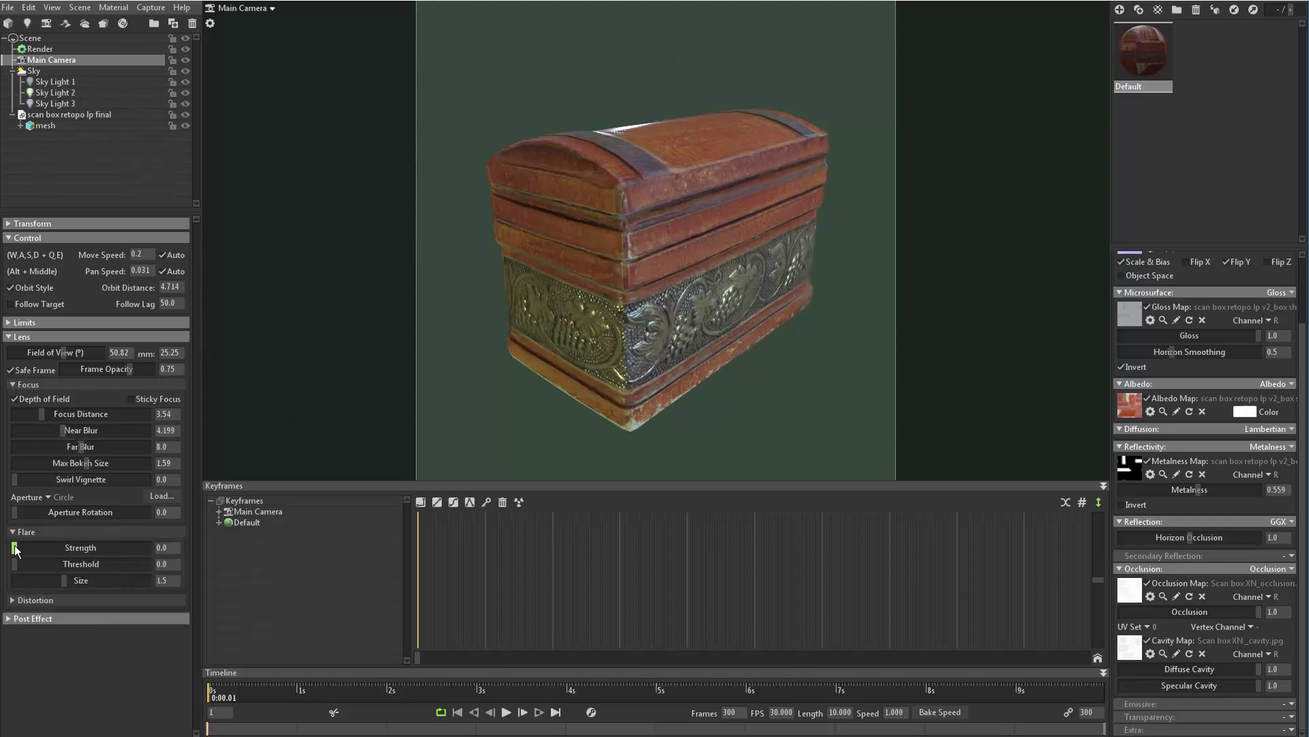
mouse_move(15, 550)
left_mouse_down()
mouse_move(82, 564)
mouse_move(15, 550)
mouse_move(50, 550)
mouse_move(31, 543)
left_mouse_up()
left_click(9, 620)
scroll(151, 612, "down", 5)
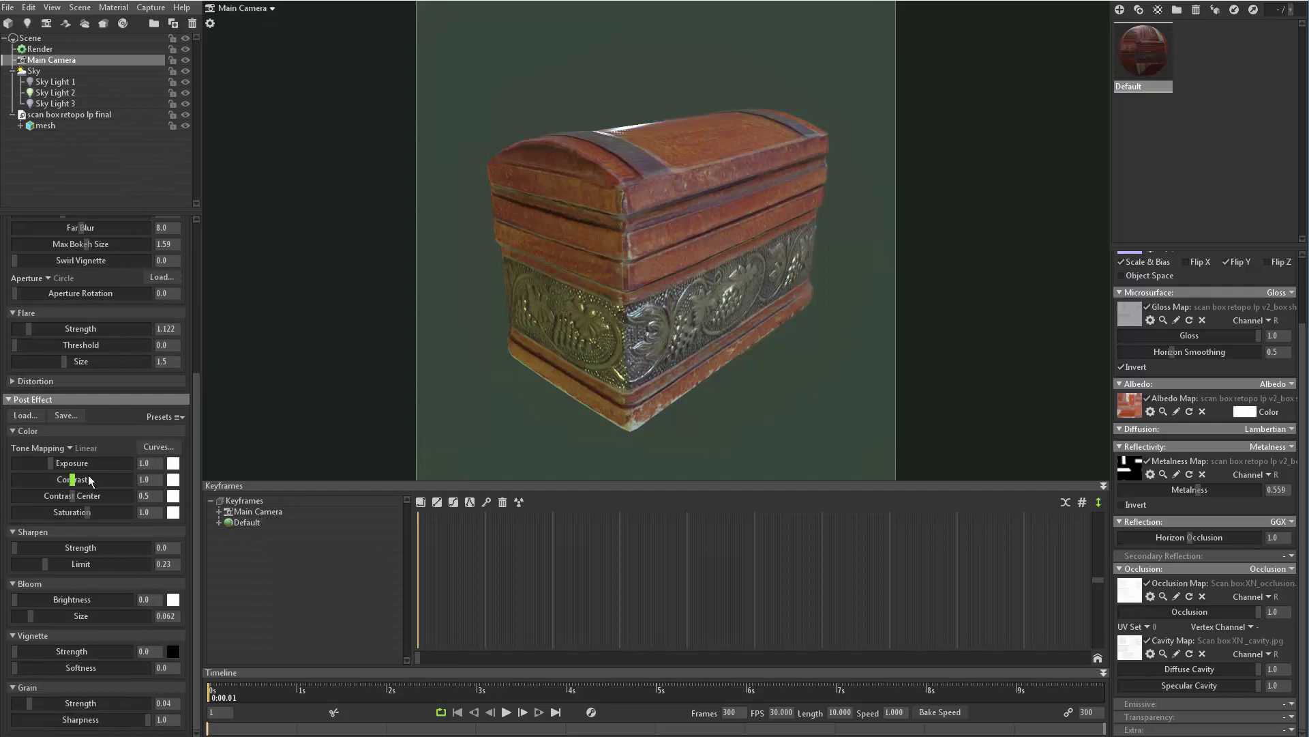
left_click_drag(51, 463, 84, 512)
- Add light sharpening and a faint bloom with brightness 0.007 and size 0.012
left_click_drag(14, 548, 44, 548)
left_click_drag(14, 600, 85, 600)
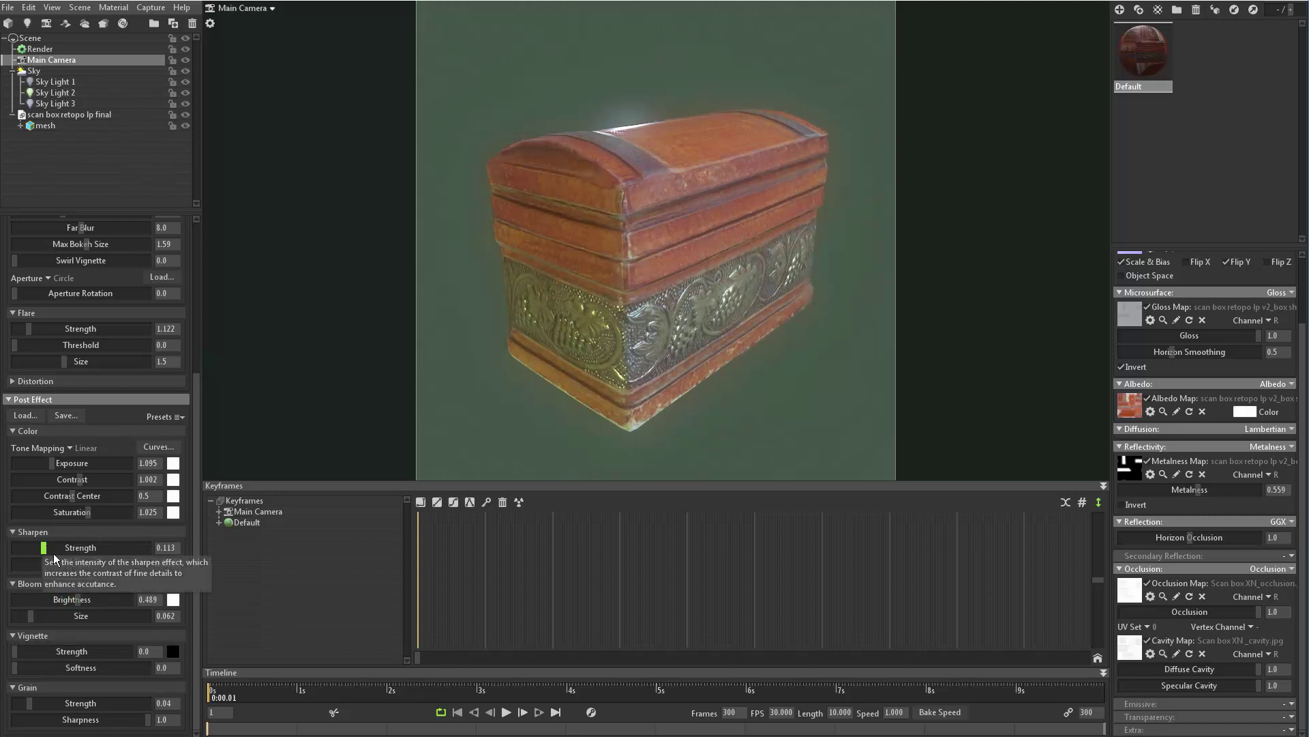
mouse_move(31, 616)
left_mouse_down()
mouse_move(117, 616)
mouse_move(20, 615)
mouse_move(17, 599)
mouse_move(103, 600)
mouse_move(25, 601)
mouse_move(42, 602)
left_mouse_up()
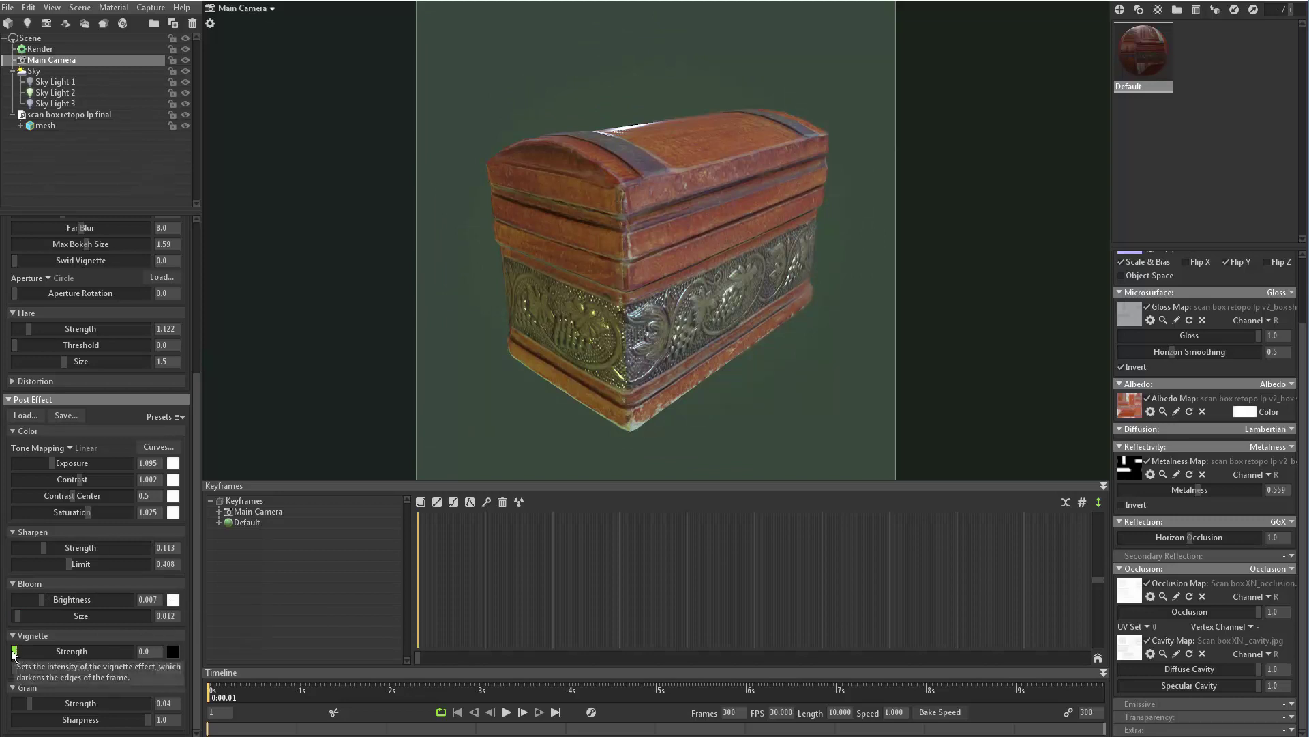
- Add a soft vignette and raise the exposure to 1.551
left_click_drag(18, 654, 68, 657)
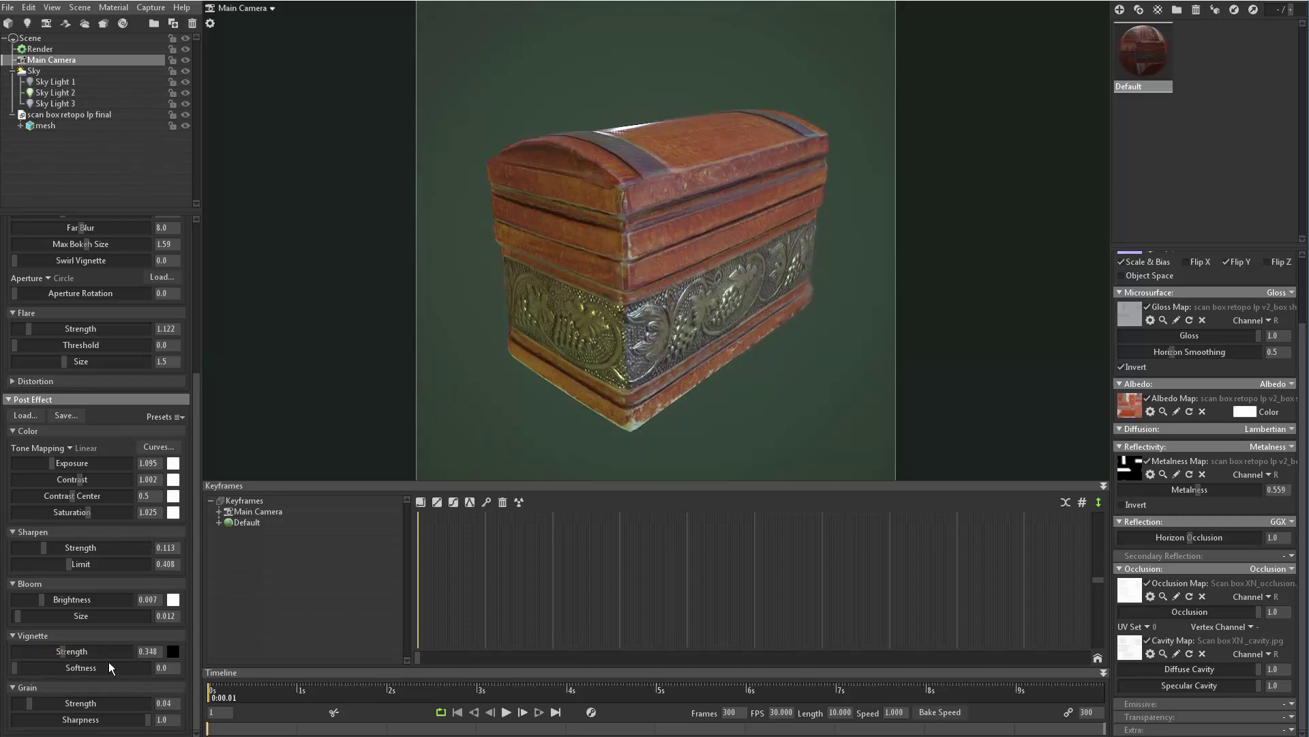
left_click_drag(14, 668, 57, 667)
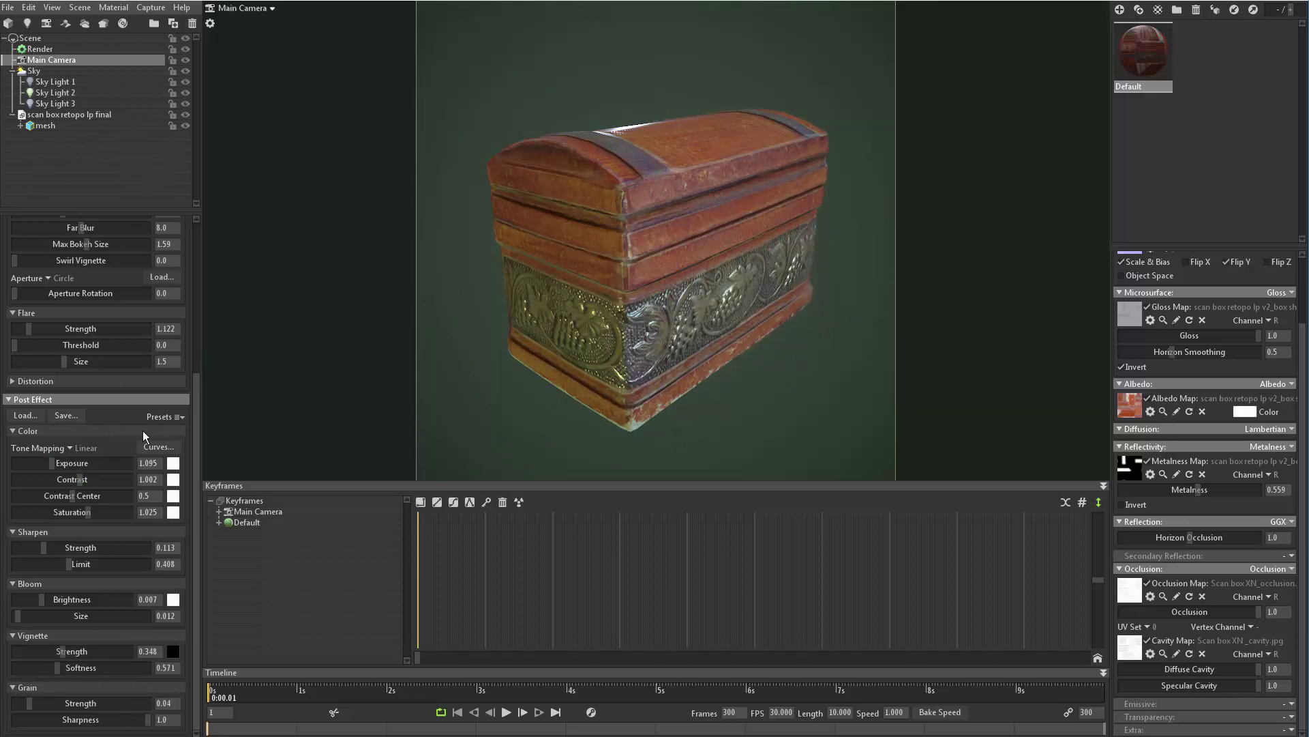
left_click_drag(55, 464, 55, 463)
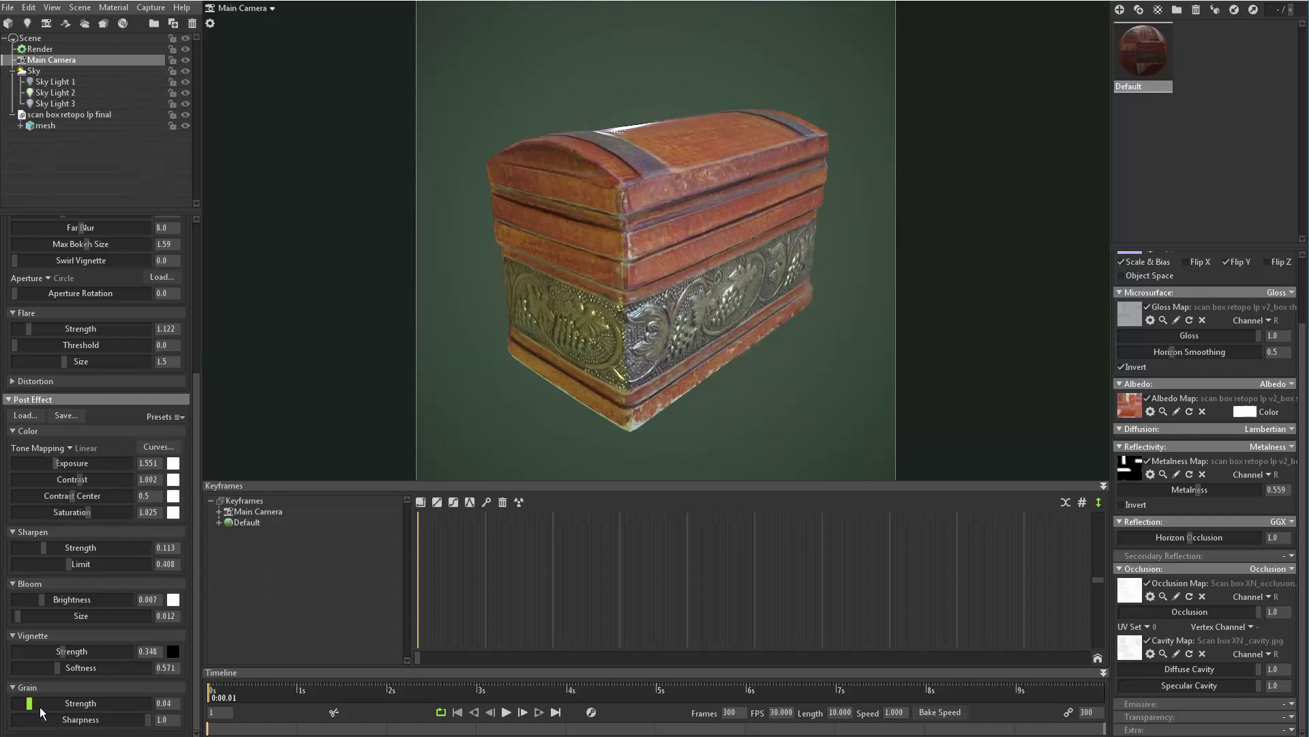
- Set film grain strength to about 0.195 and grain sharpness to about 0.637
left_click_drag(33, 704, 60, 704)
left_click_drag(56, 703, 59, 702)
left_click_drag(147, 718, 100, 719)
left_click(296, 501)
scroll(133, 432, "up", 5)
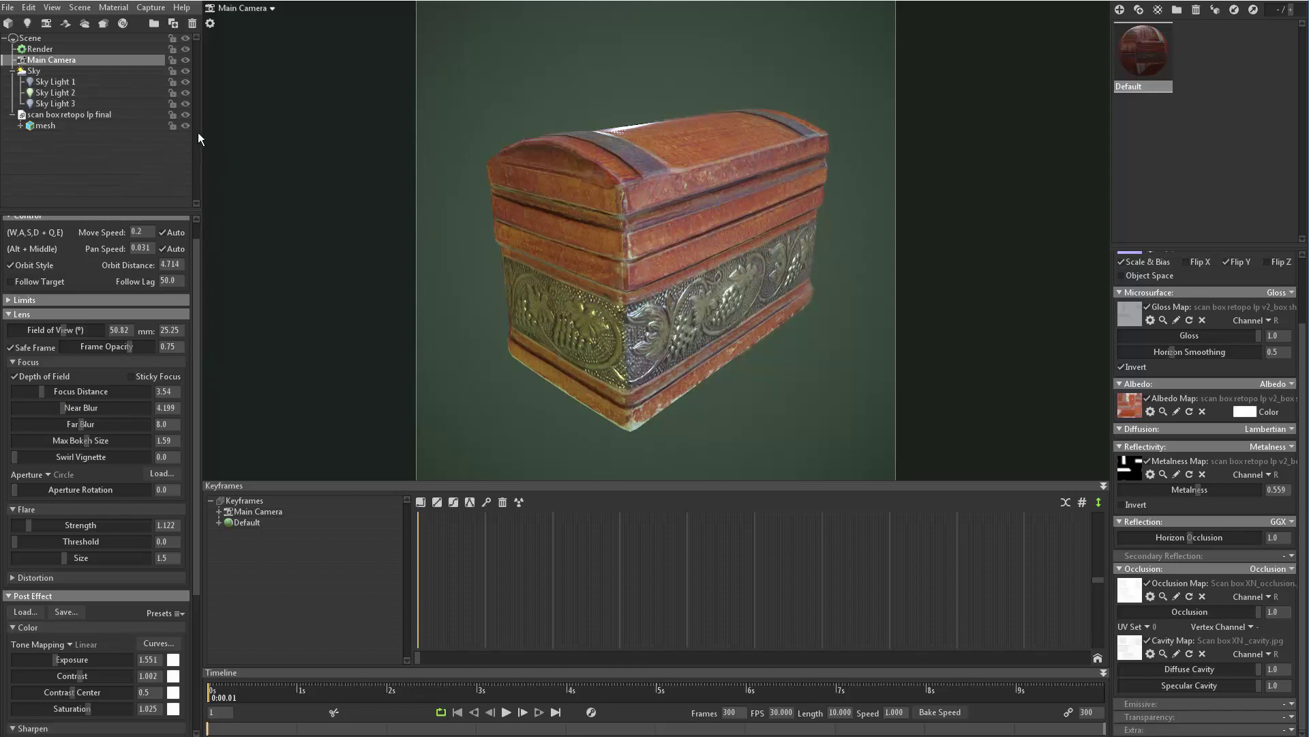
- Capture an image of the current chest render, saving it as screenshot003.png
left_click(155, 9)
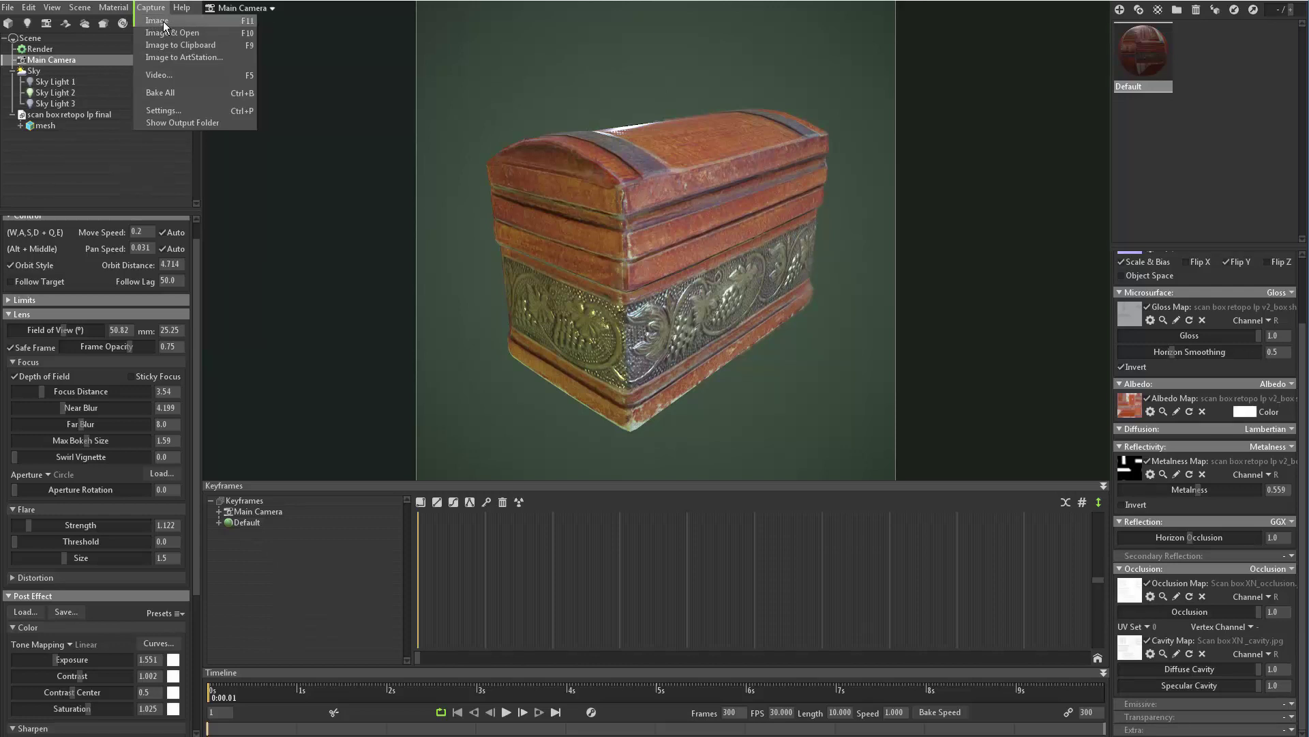
left_click(162, 22)
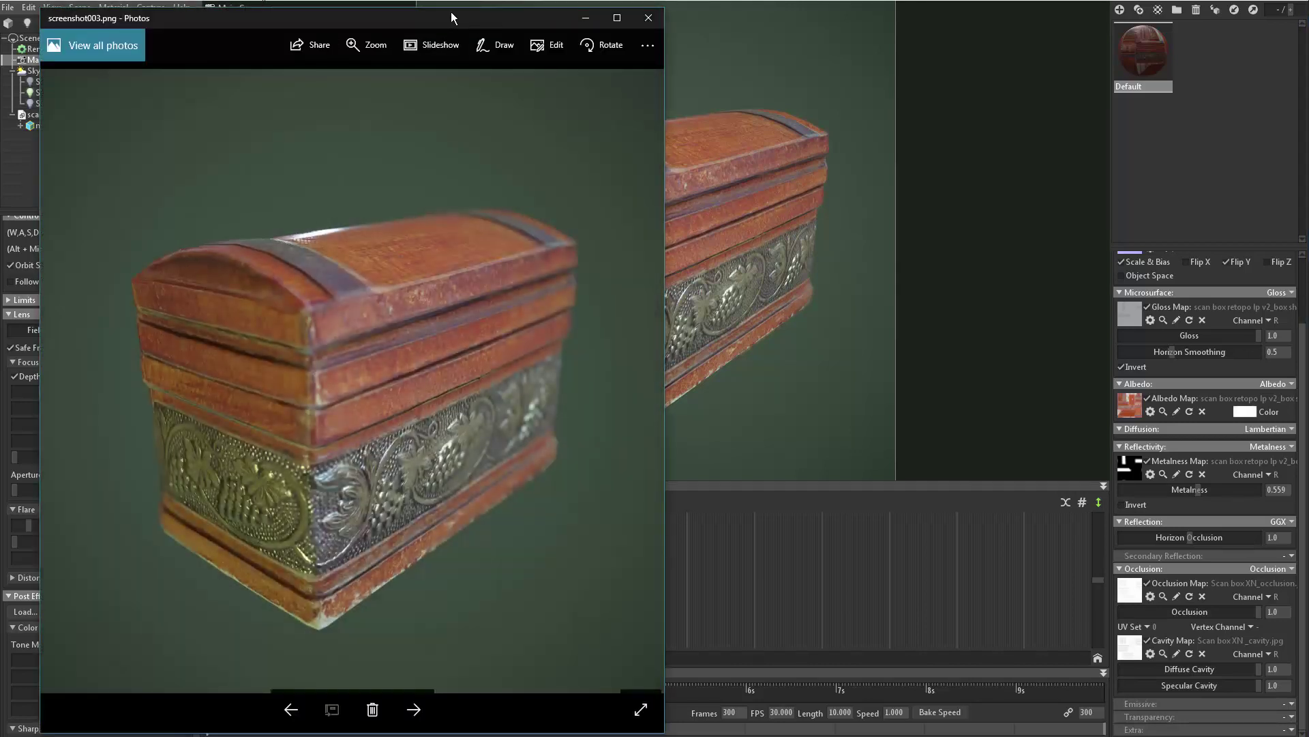
- Compare screenshot003.png in Photos against the live render, then close the viewer
left_click_drag(430, 15, 385, 3)
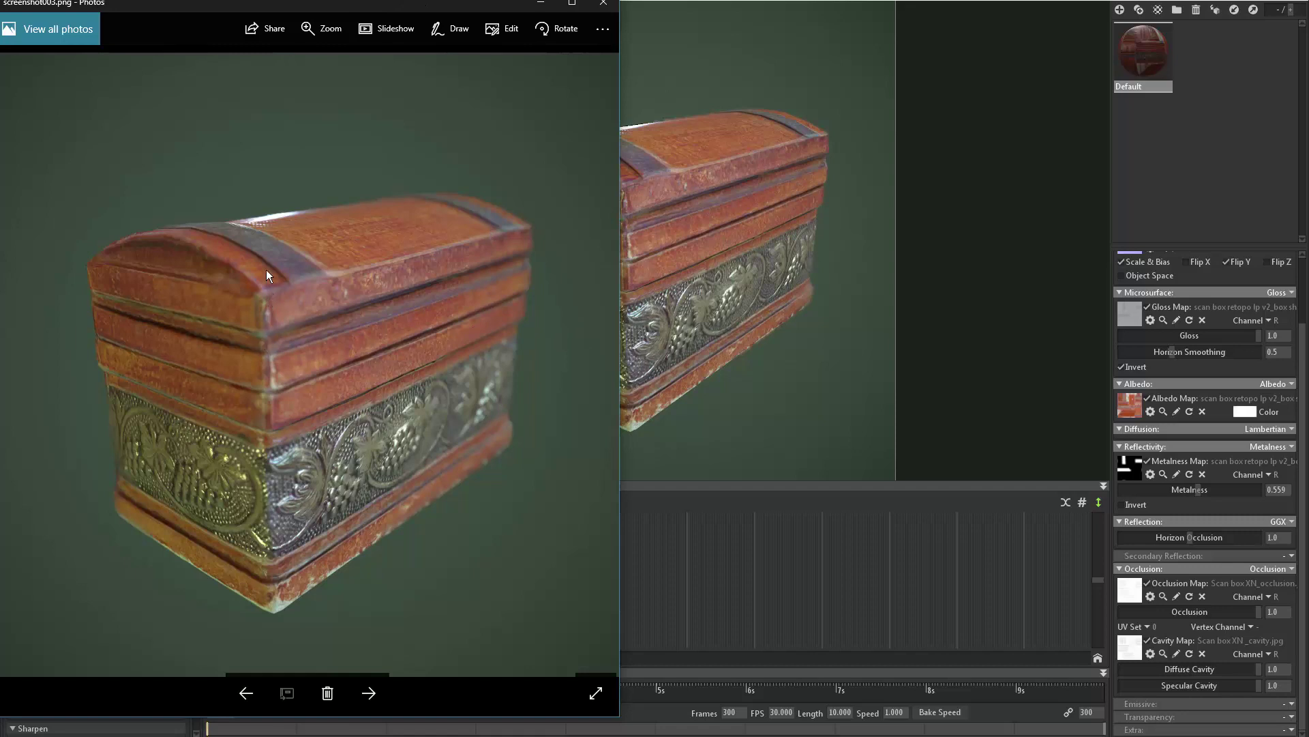
left_click_drag(385, 5, 322, 0)
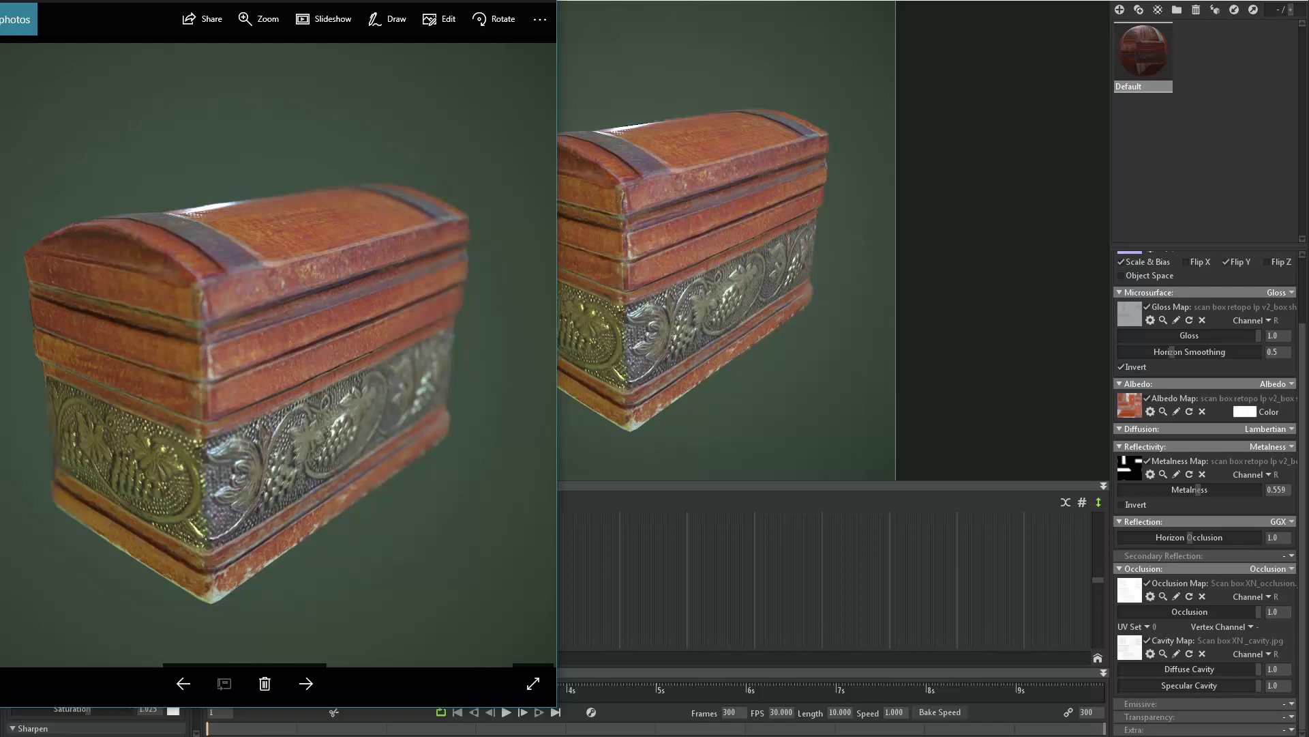
left_click_drag(539, 4, 879, 3)
left_click(880, 3)
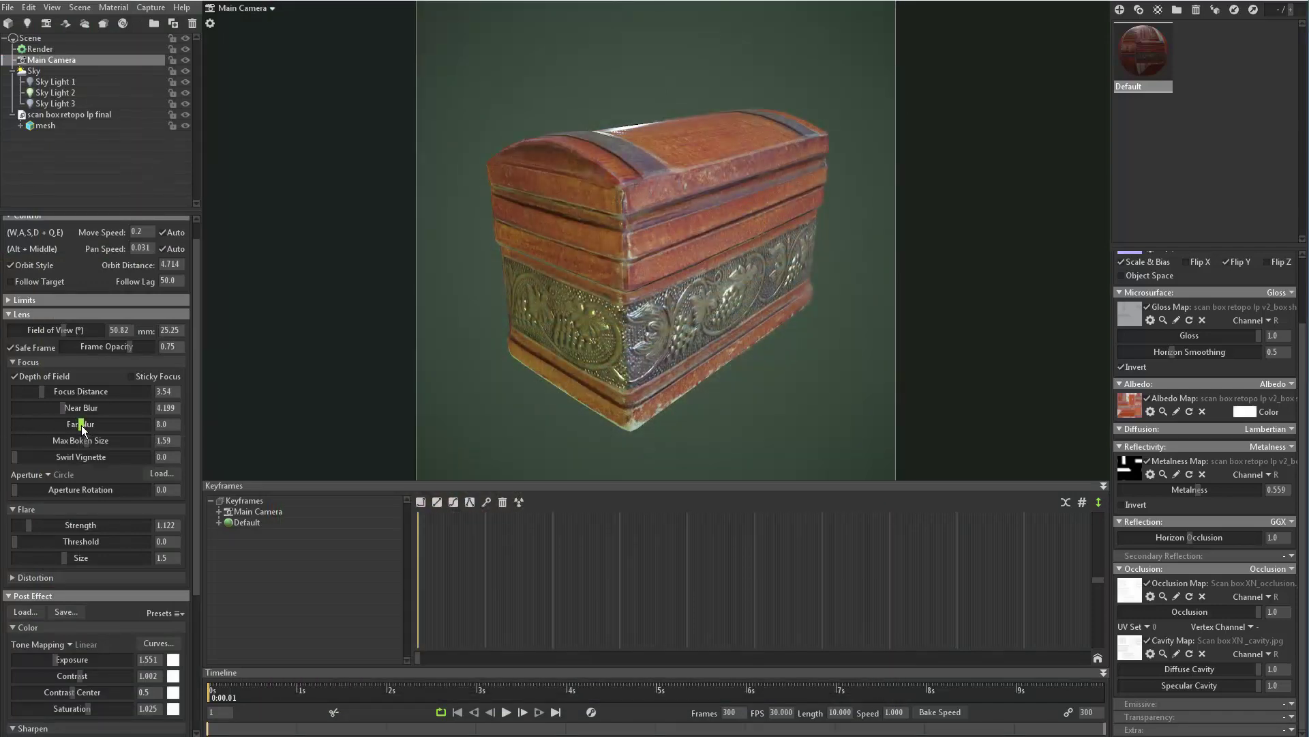
- Soften depth of field to near 2.899, far 6.598, bokeh 1.162, then capture and open an image
left_click_drag(81, 424, 54, 408)
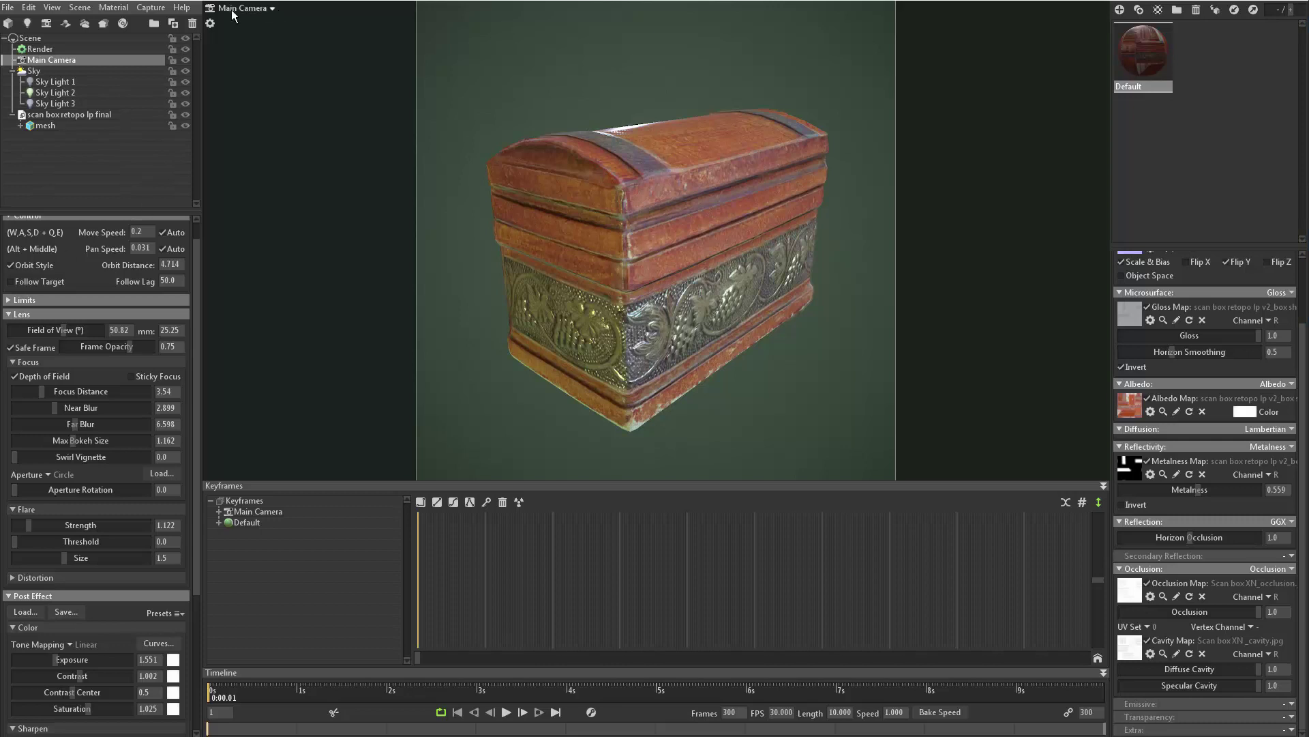
left_click(154, 8)
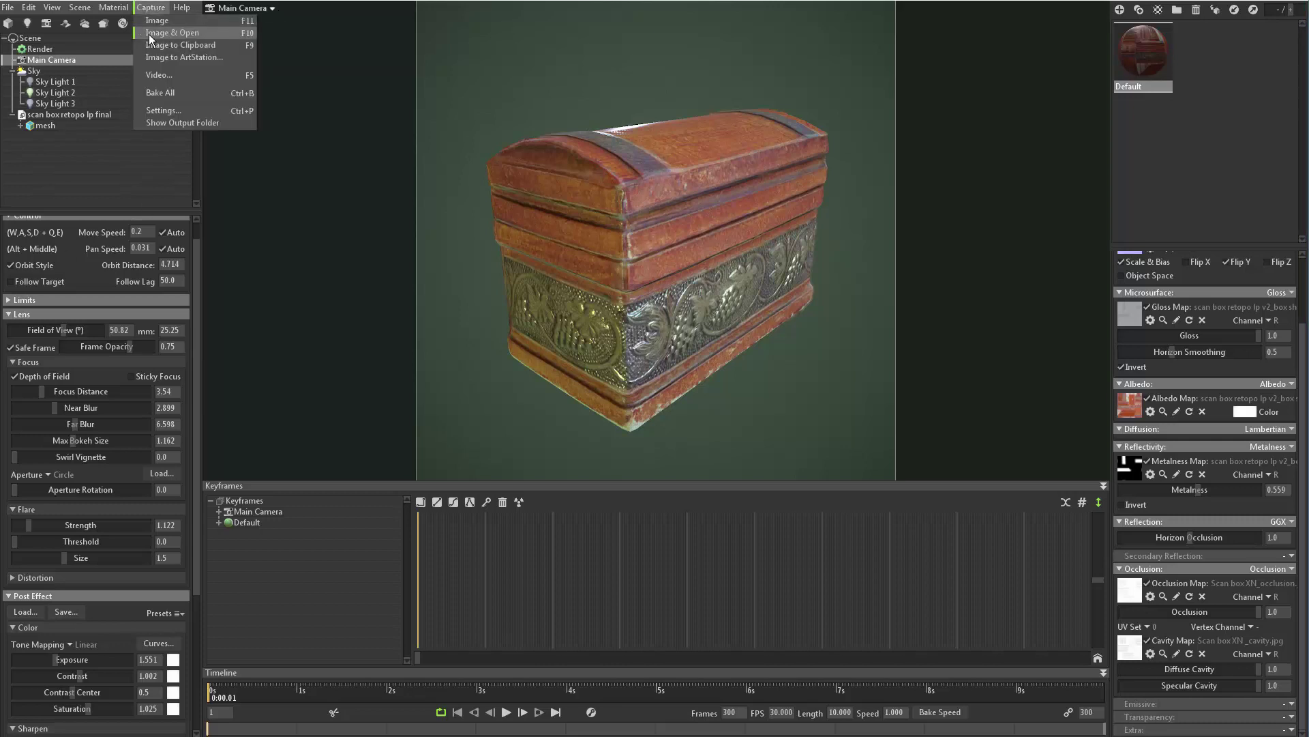
left_click(164, 33)
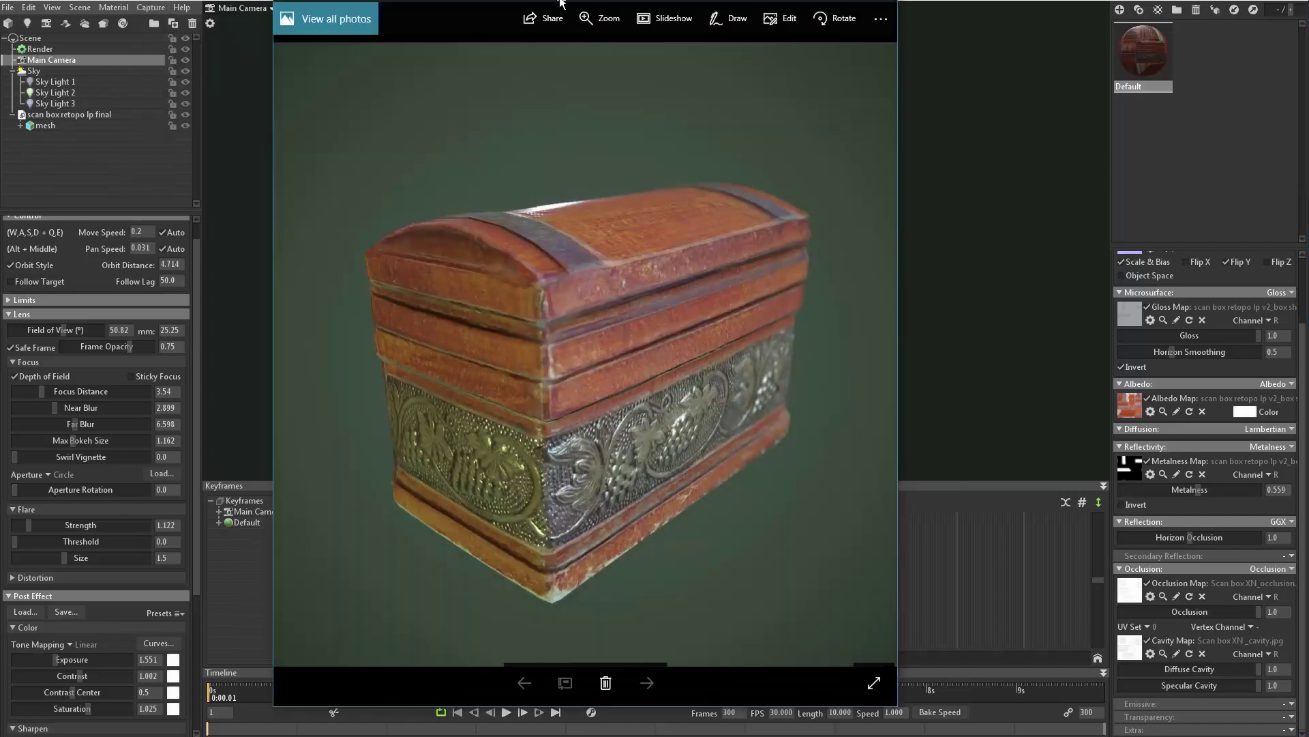
- Bring the whole Photos window on screen to inspect screenshot004.png's softer focus
left_click_drag(561, 6, 588, 14)
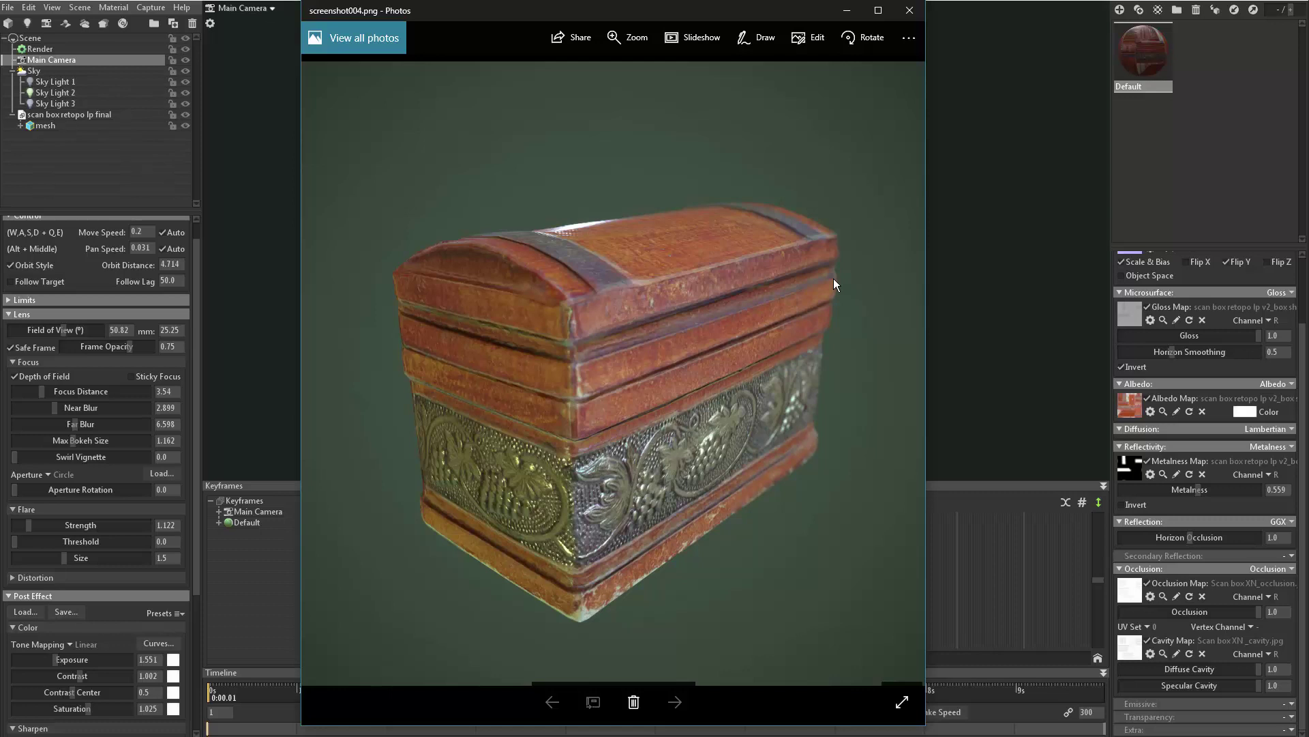
- Review capture settings (2048×2048 PNG images, 1920×1080 H.264 video at quality 100) and accept them
left_click(160, 8)
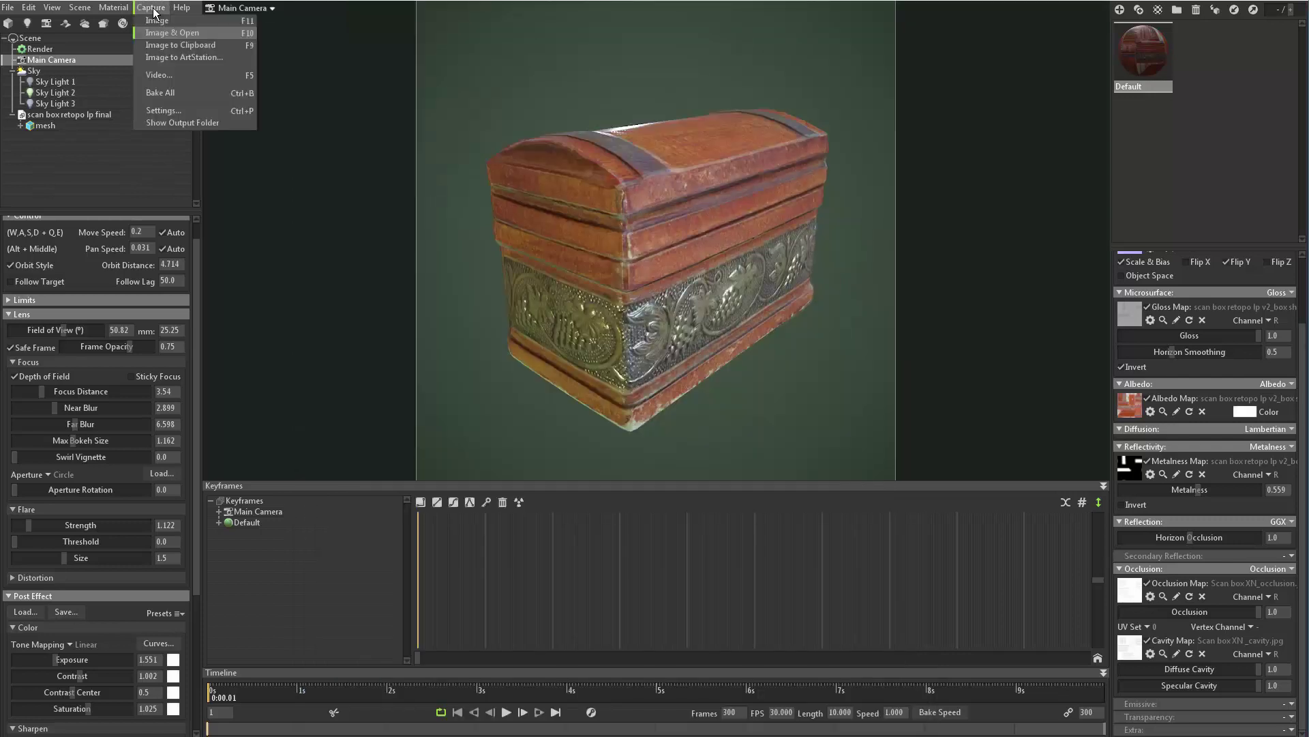
mouse_move(150, 8)
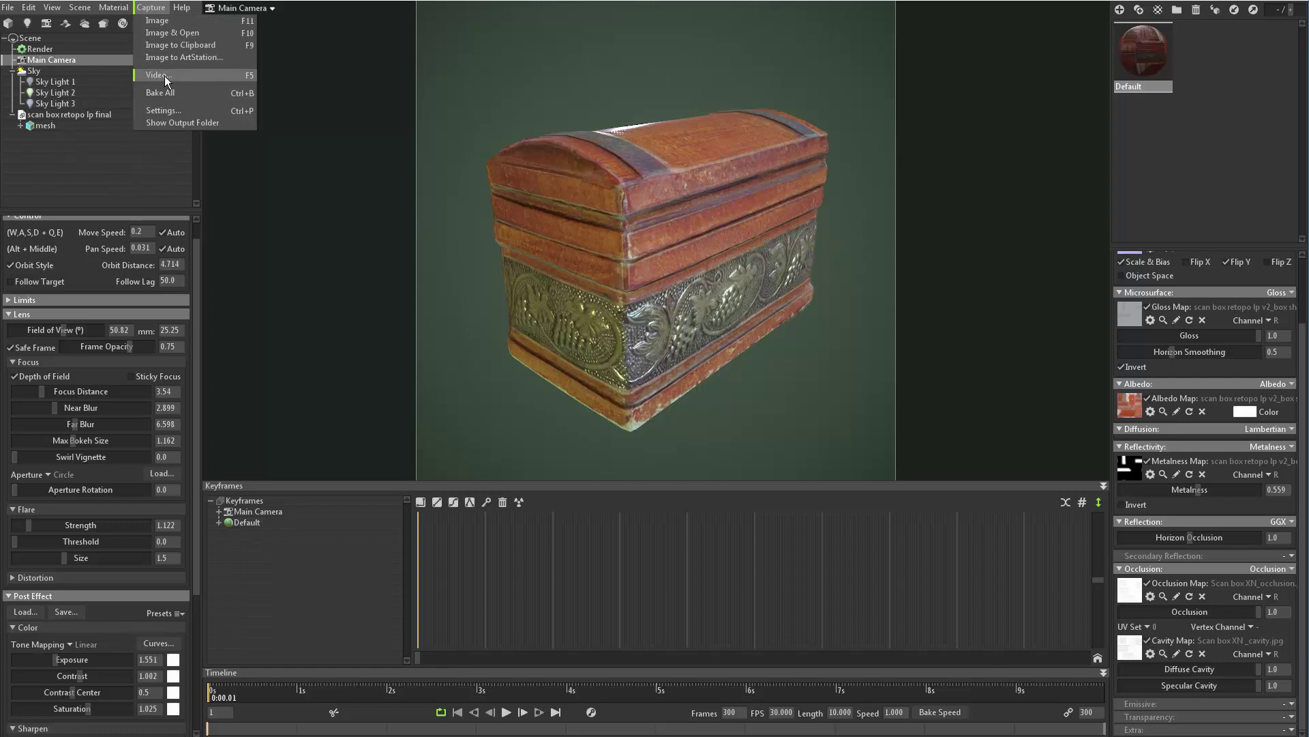
left_click(165, 110)
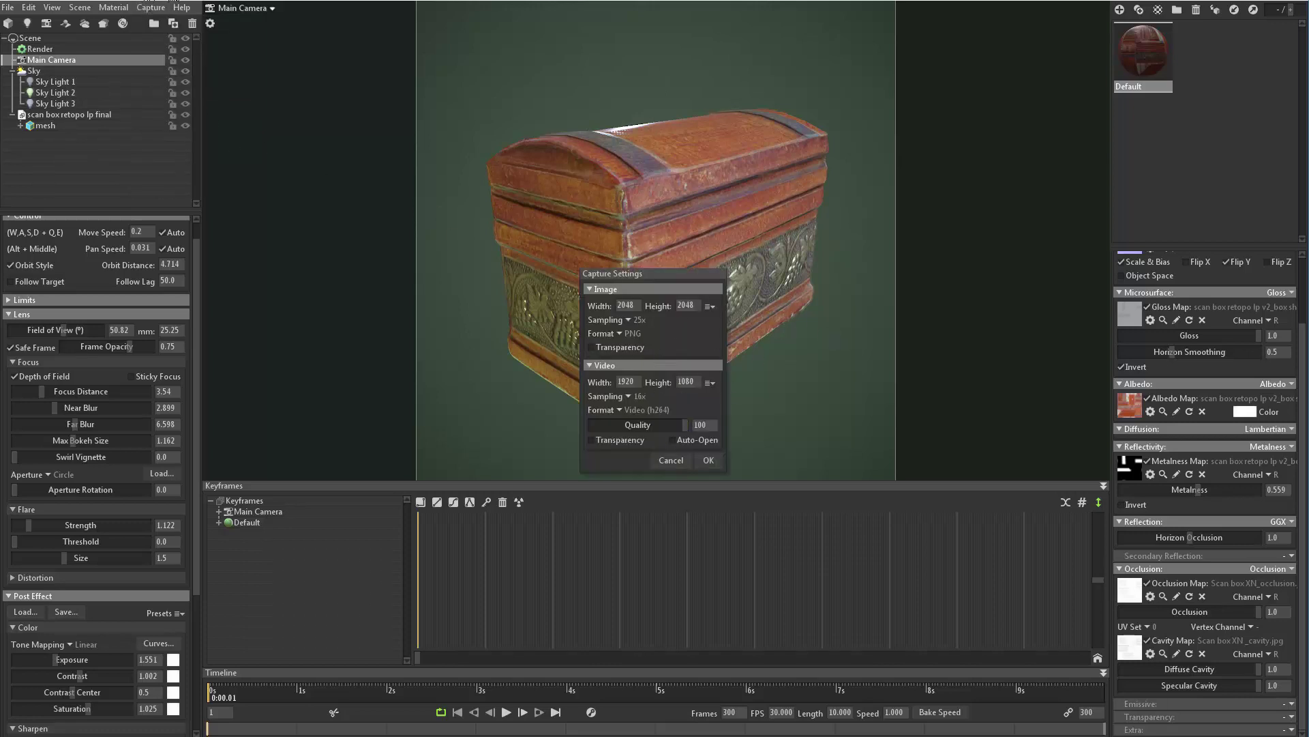
left_click(728, 171)
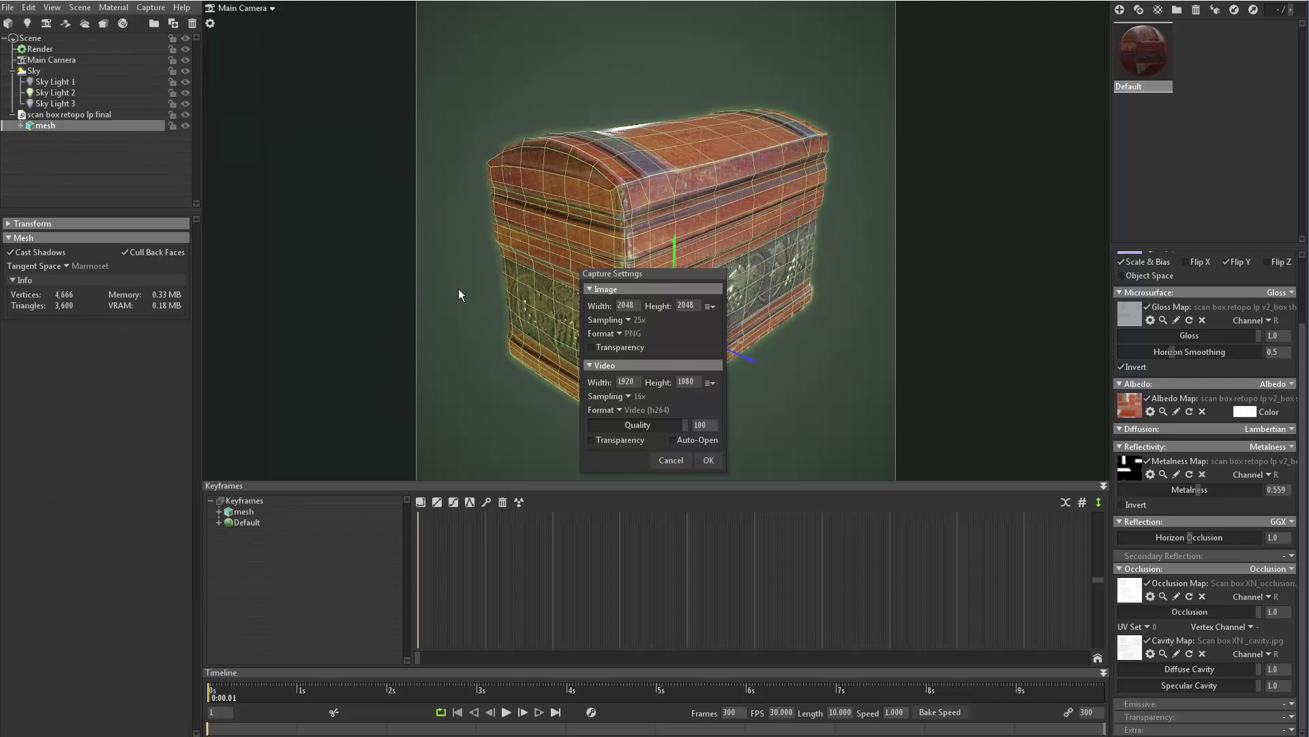
left_click(707, 461)
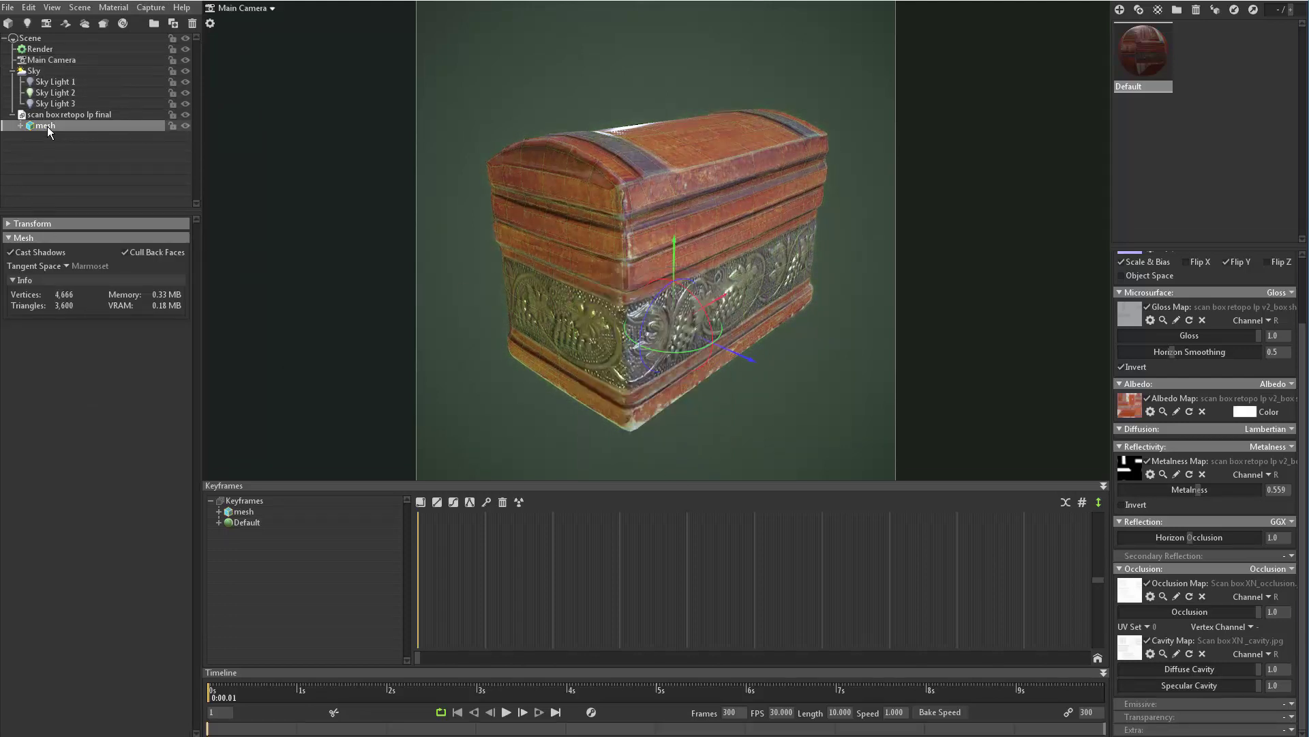
- Add a turntable spinning the chest mesh at rate 36.0 and play the animation preview
left_click(107, 24)
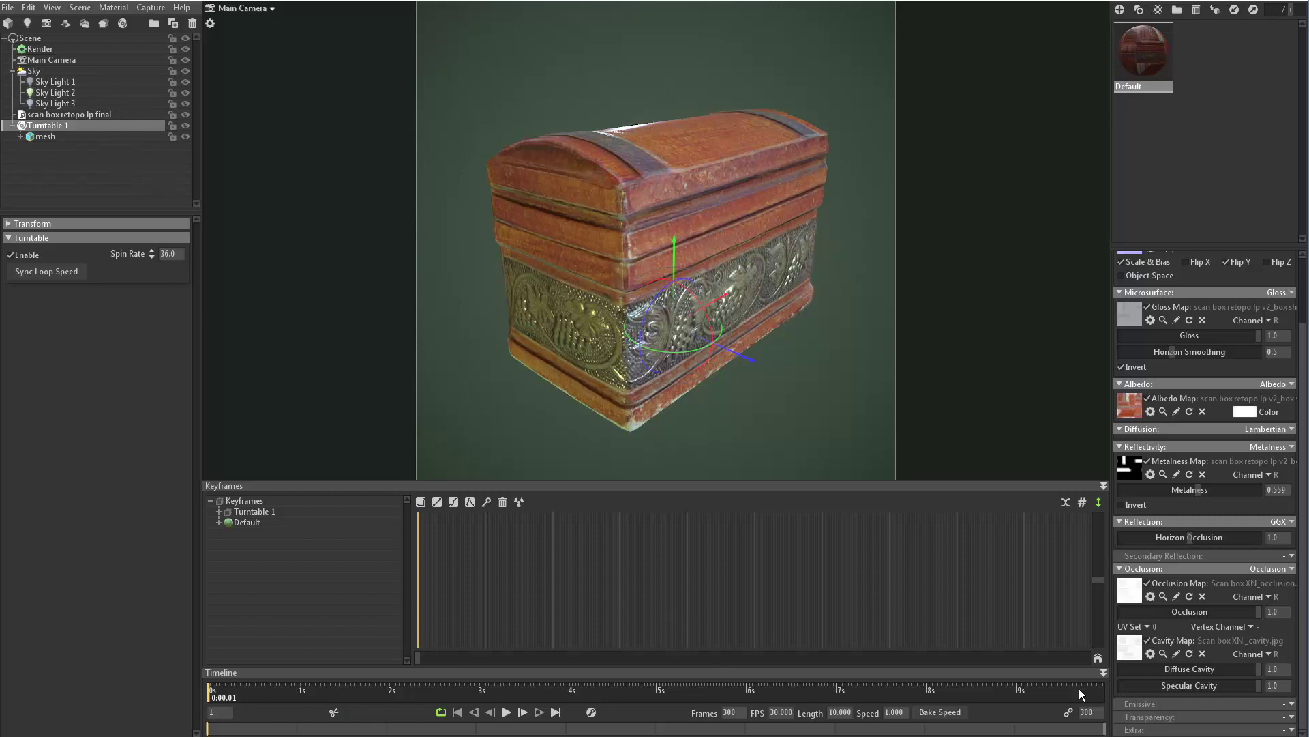
left_click(505, 712)
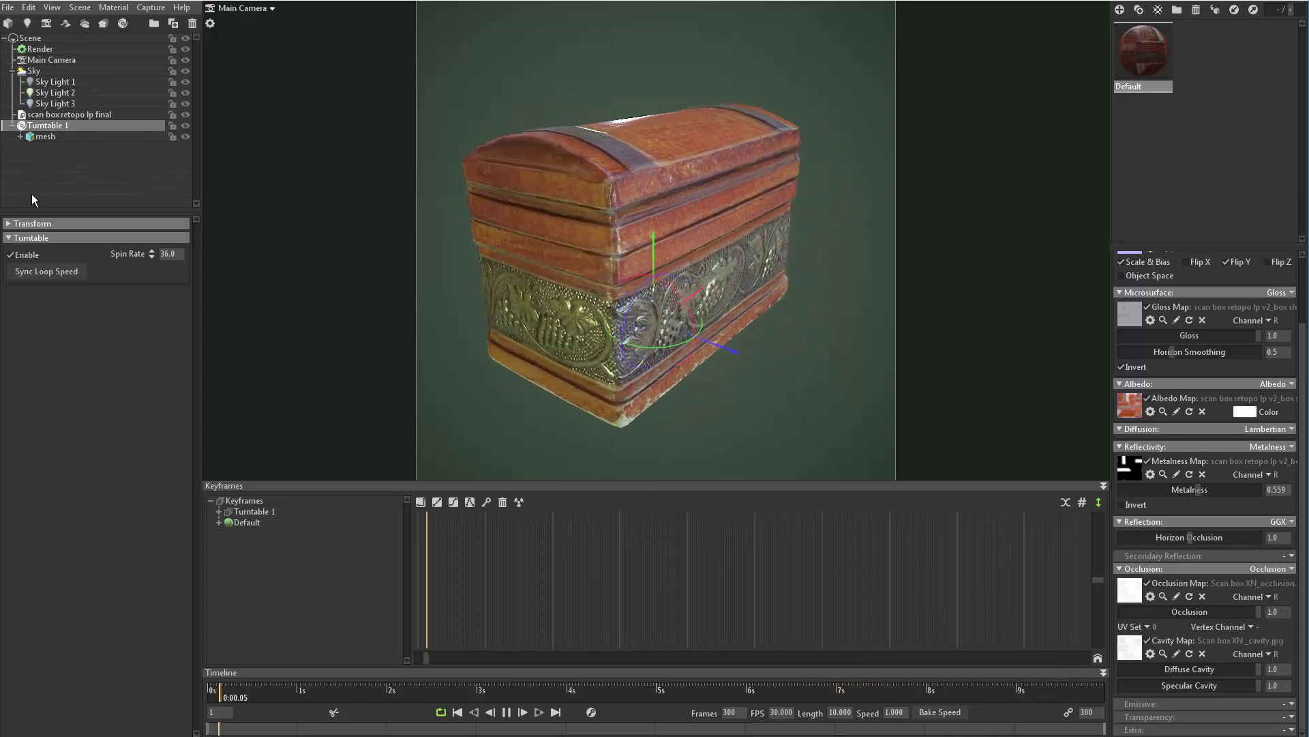
left_click(151, 7)
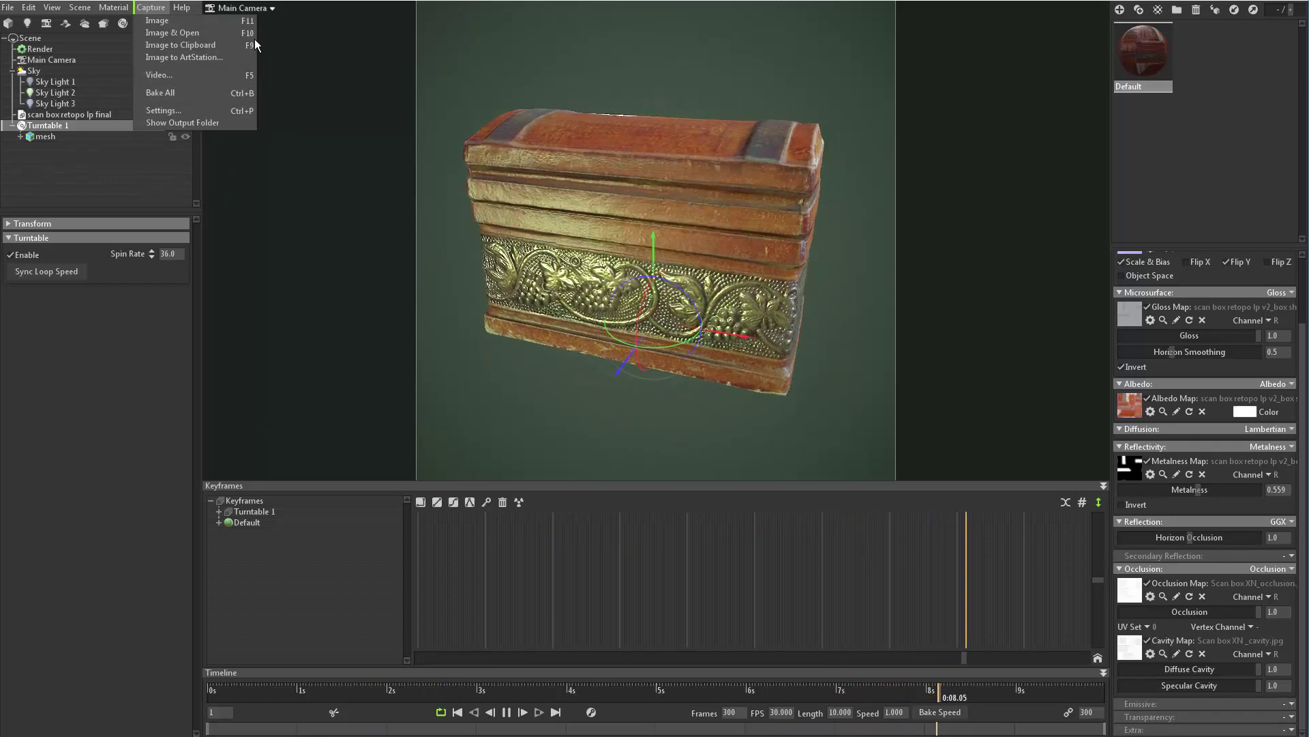
- Stop the turntable playback and rewind the timeline to the first frame
left_click(511, 712)
left_click_drag(272, 697, 180, 691)
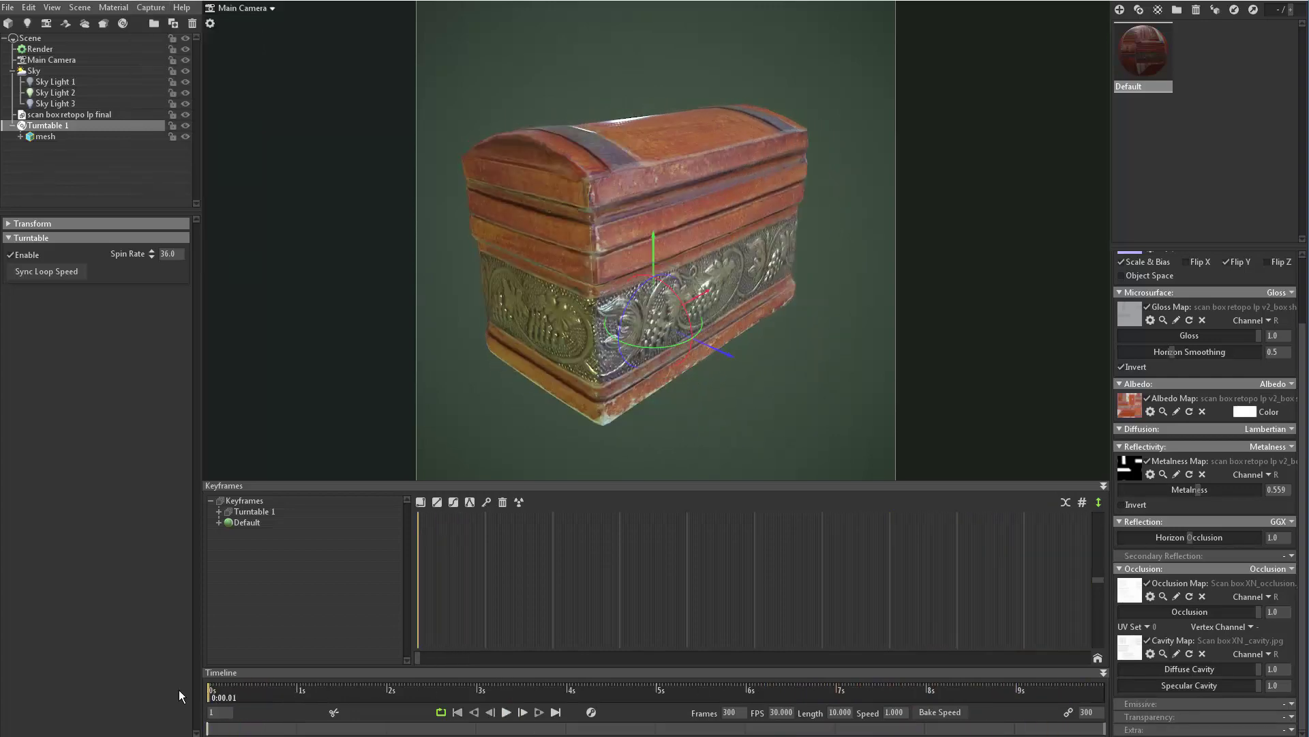
left_click_drag(689, 293, 755, 276)
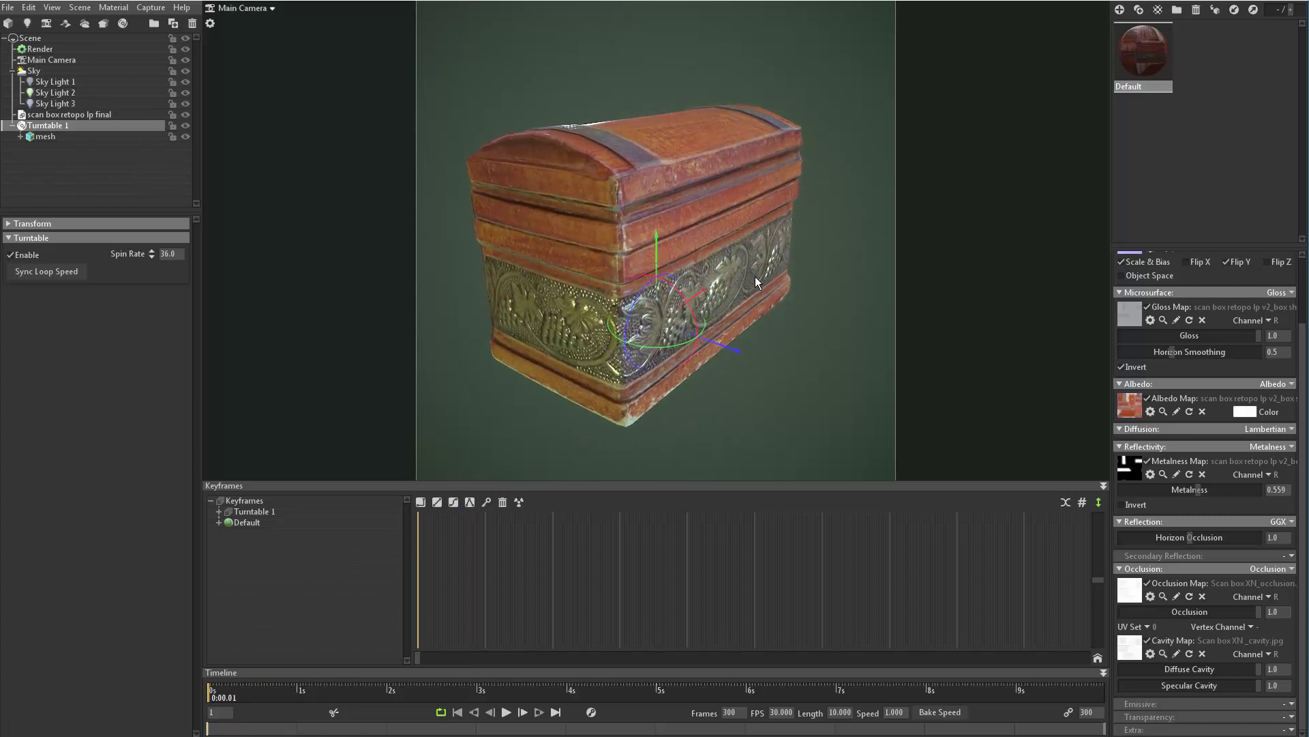